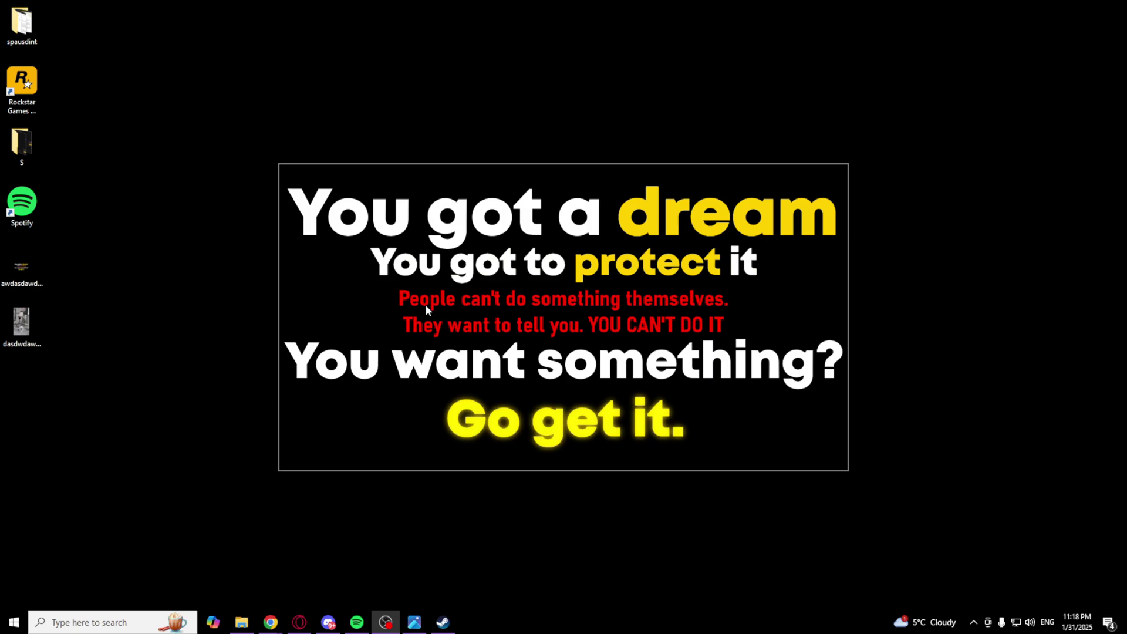
View the rockstar_launcher.webp picture of the launcher and minimize it
{"action": "left_click", "coordinate": [415, 622]}
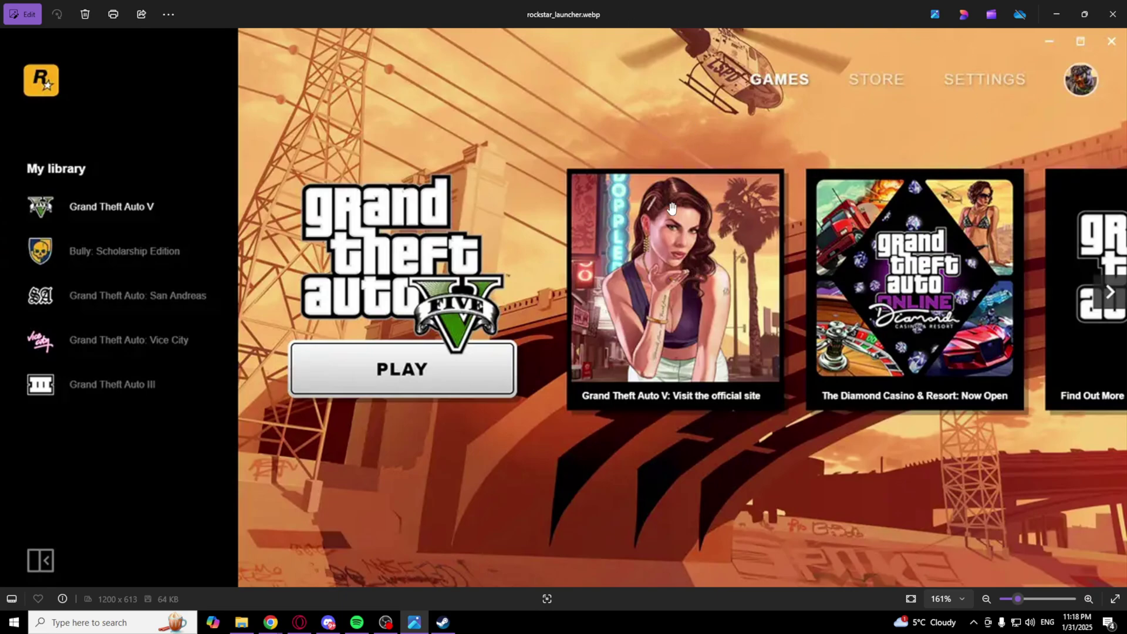
{"action": "left_click", "coordinate": [1056, 14]}
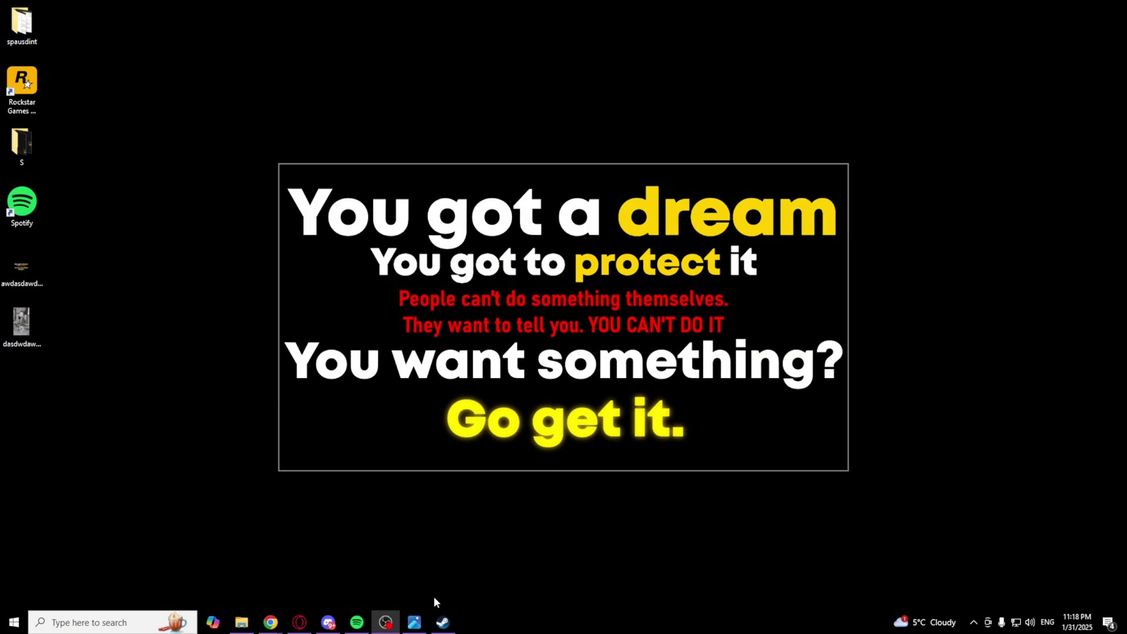
Switch to Steam, open the game library and activate its name search
{"action": "left_click", "coordinate": [442, 621]}
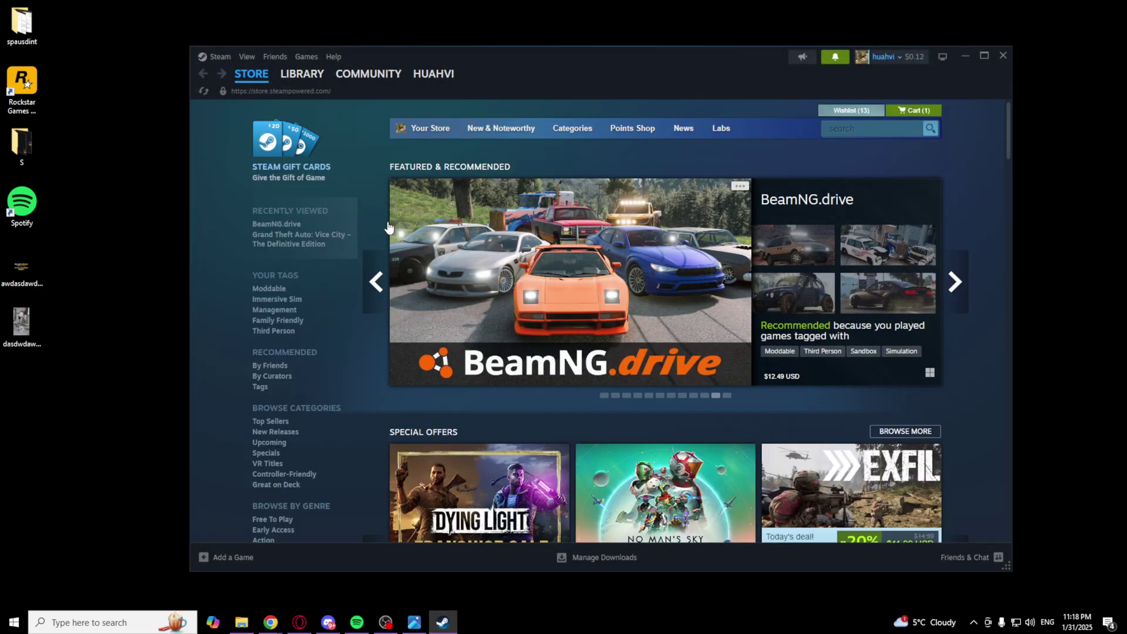
{"action": "left_click", "coordinate": [302, 73]}
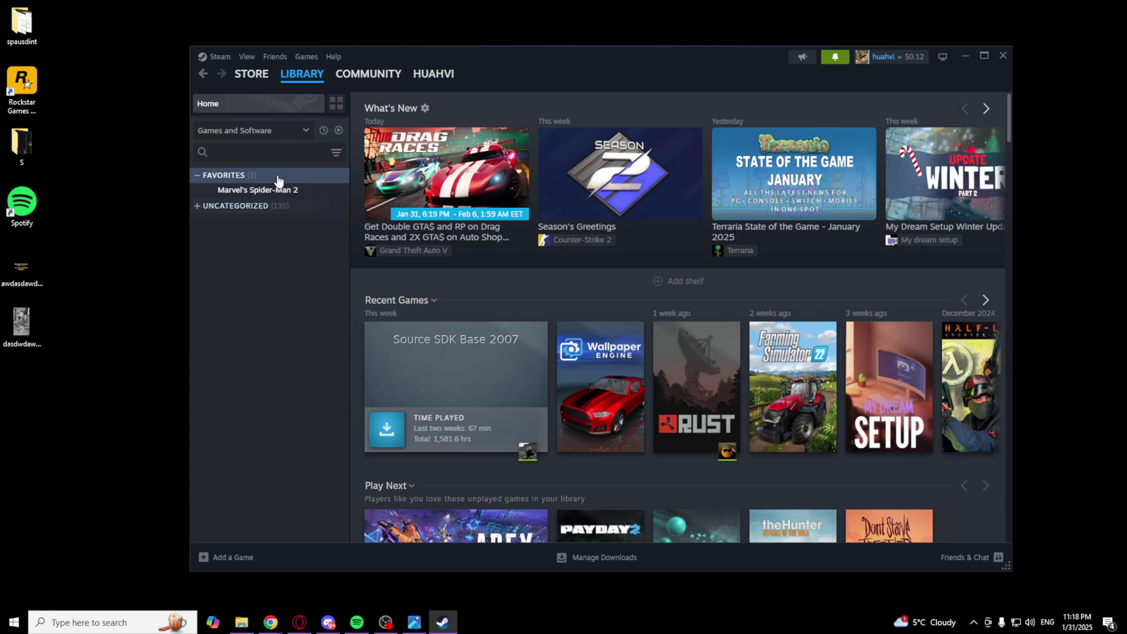
{"action": "left_click", "coordinate": [305, 153]}
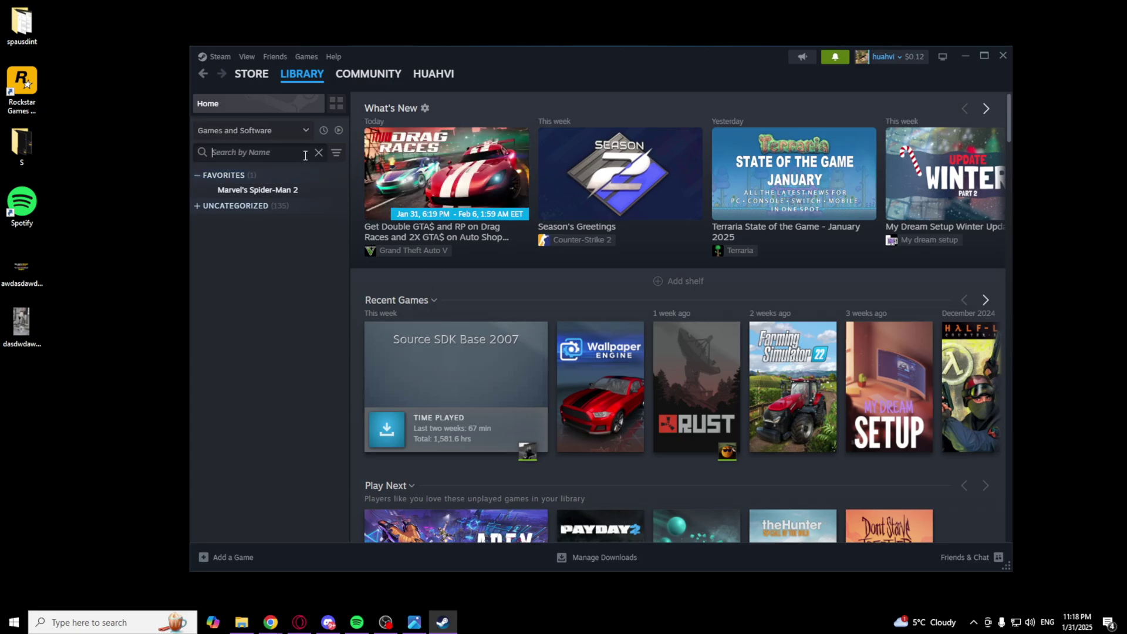
{"action": "type", "text": "gta"}
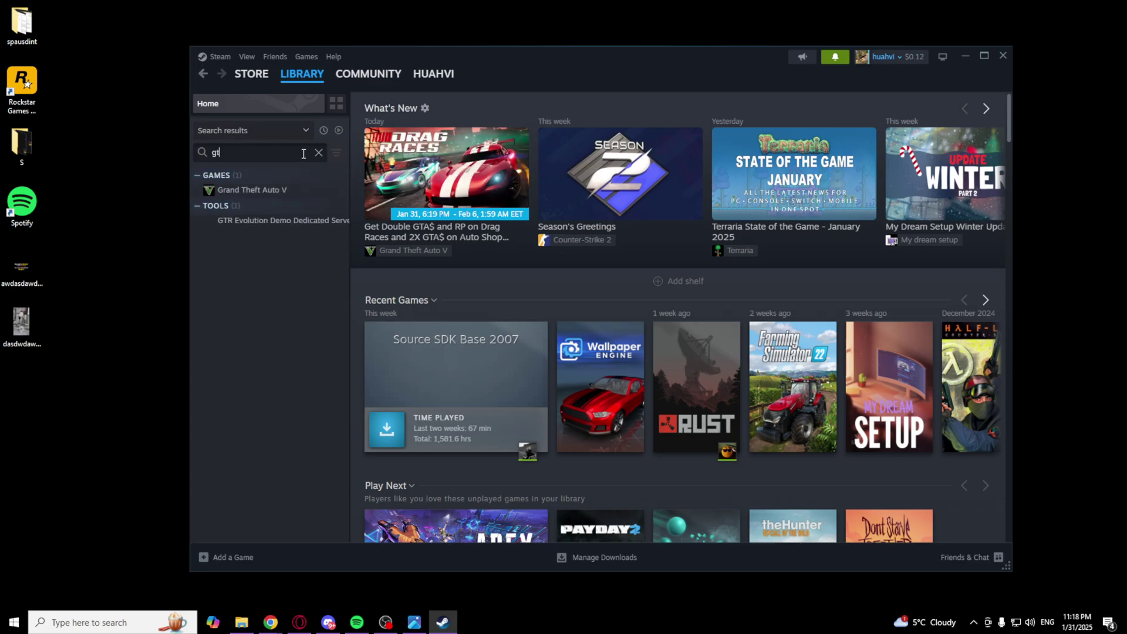
{"action": "key", "text": "BackSpace"}
{"action": "key", "text": "BackSpace"}
{"action": "key", "text": "BackSpace"}
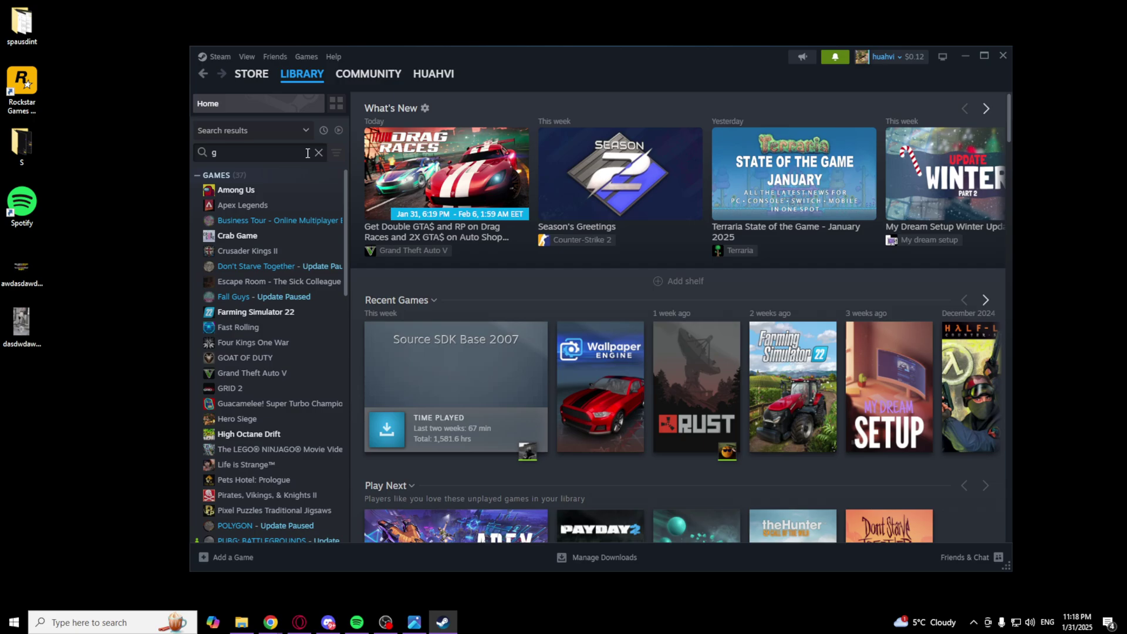
{"action": "type", "text": "cs"}
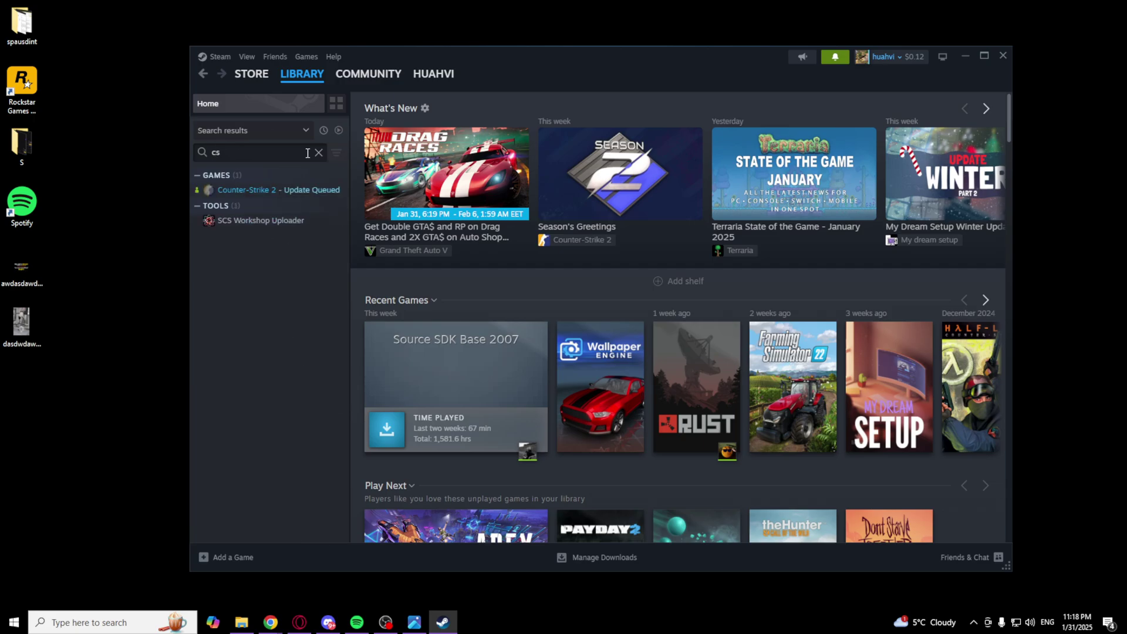
{"action": "key", "text": "BackSpace"}
{"action": "key", "text": "BackSpace"}
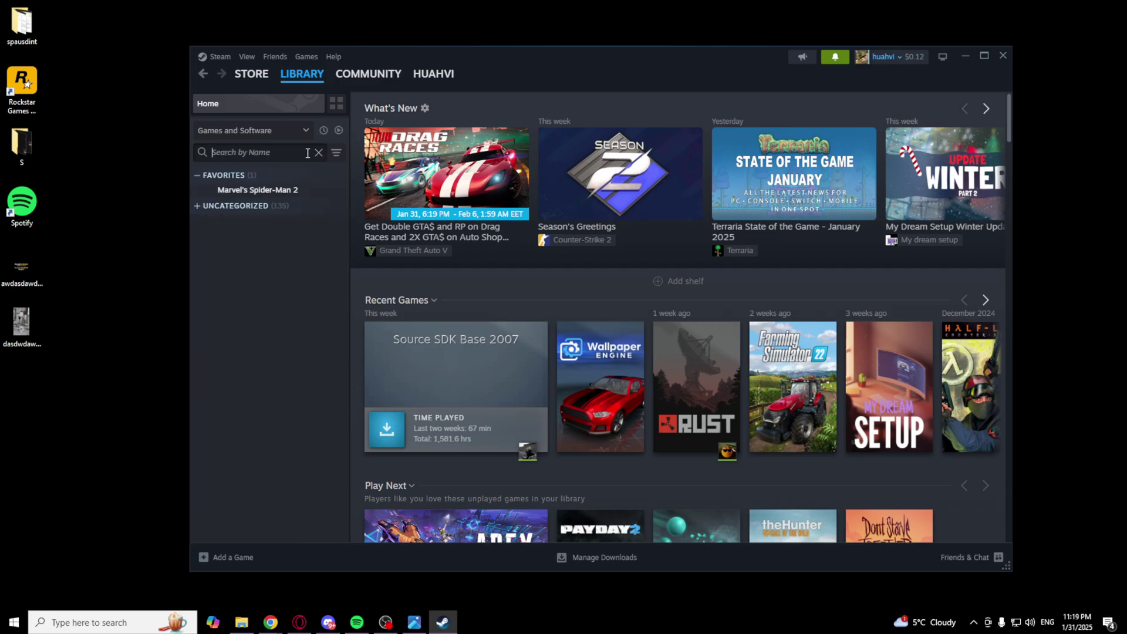
Search the library for "amon" and show the Installed Files properties of Among Us
{"action": "type", "text": "amond"}
{"action": "key", "text": "BackSpace"}
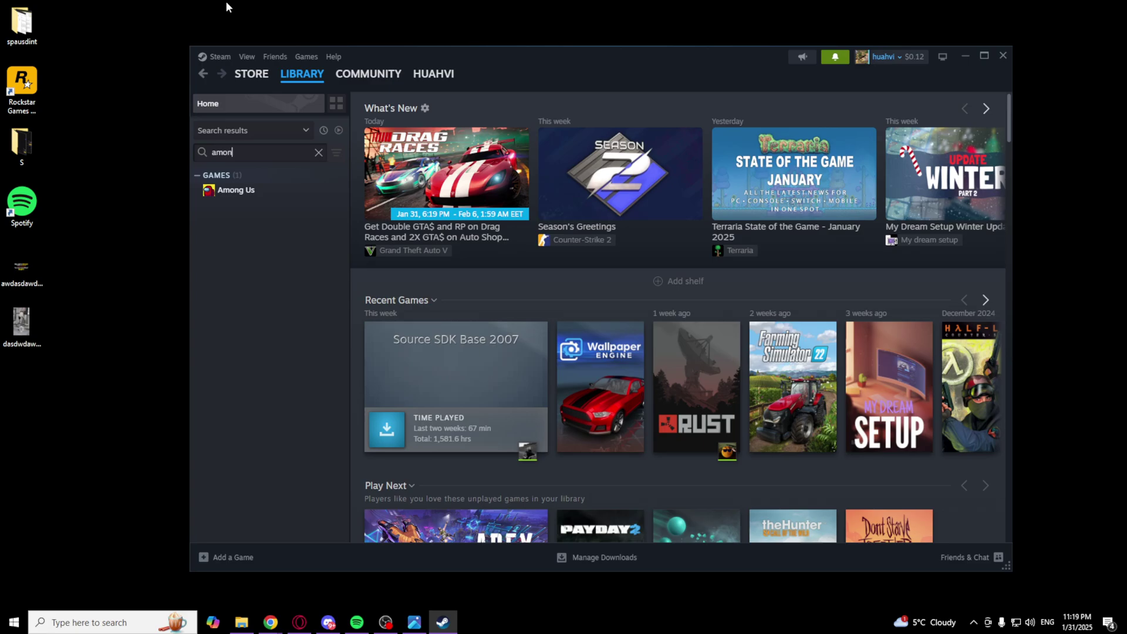
{"action": "right_click", "coordinate": [230, 191]}
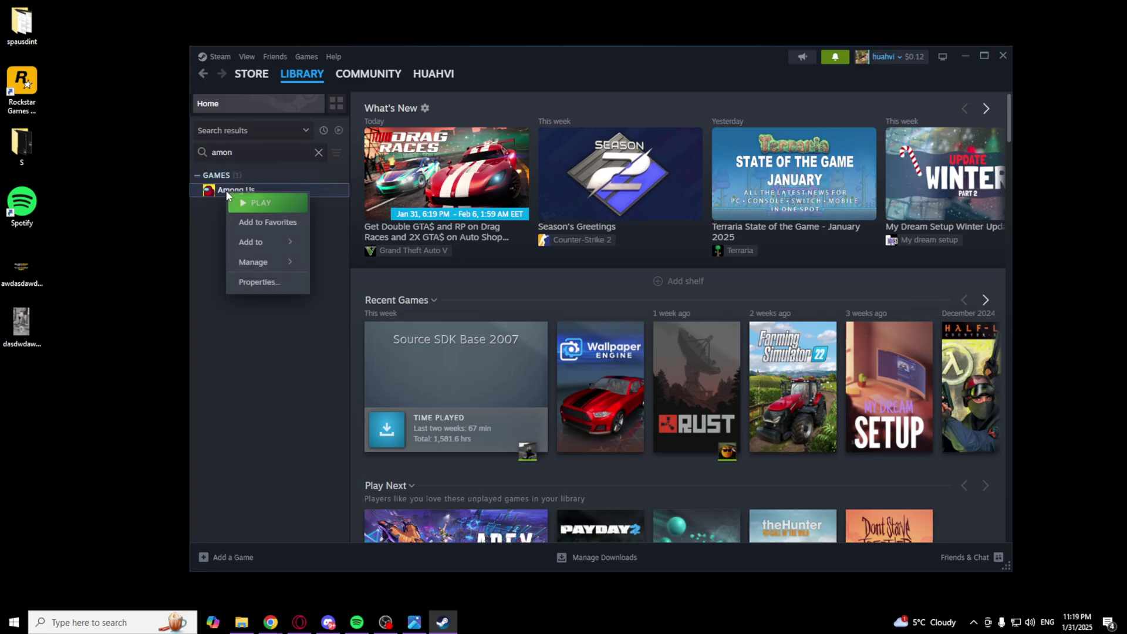
{"action": "left_click", "coordinate": [263, 283]}
{"action": "left_click", "coordinate": [390, 231]}
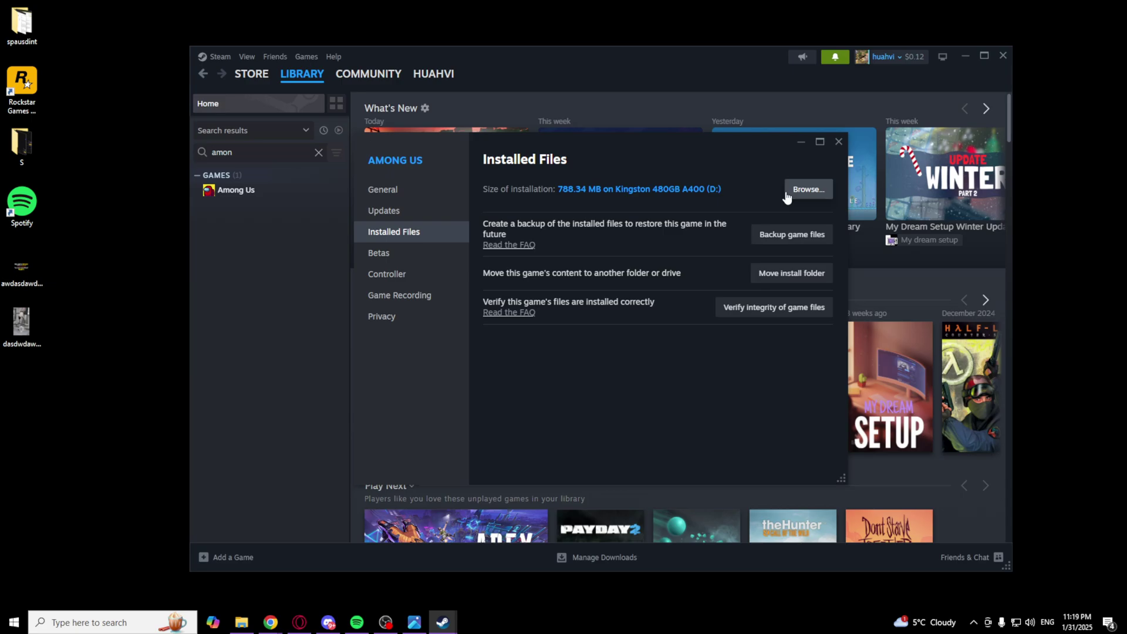
Switch to File Explorer and open the GTAV folder inside EpicGamesFolder on the Kingston 480GB A400 (D:) drive
{"action": "left_click", "coordinate": [247, 624]}
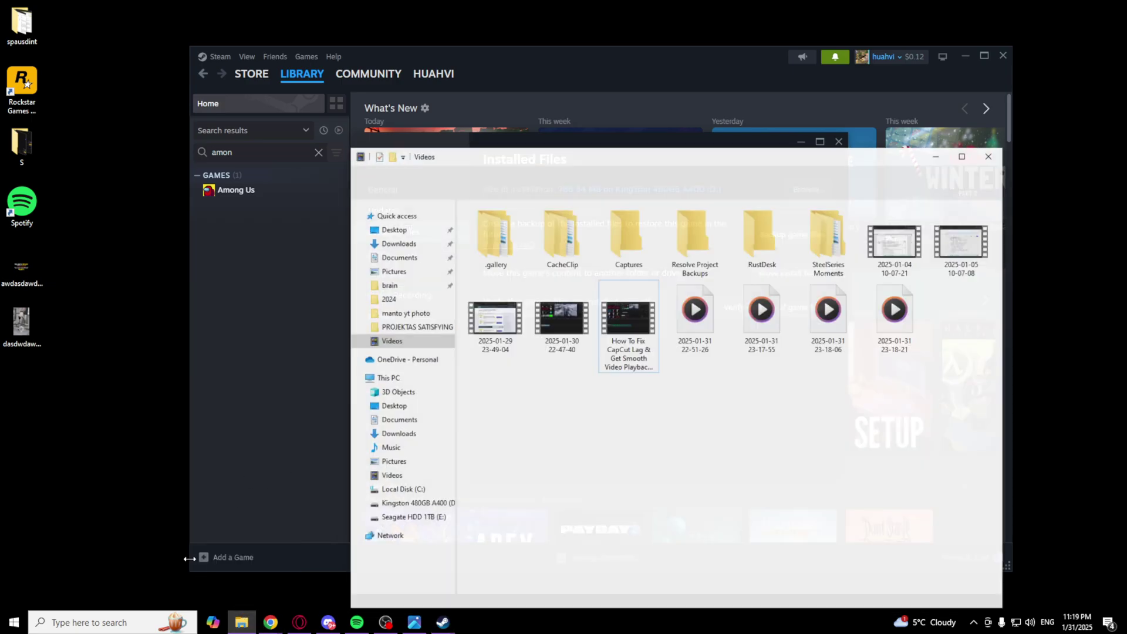
{"action": "left_click", "coordinate": [396, 500]}
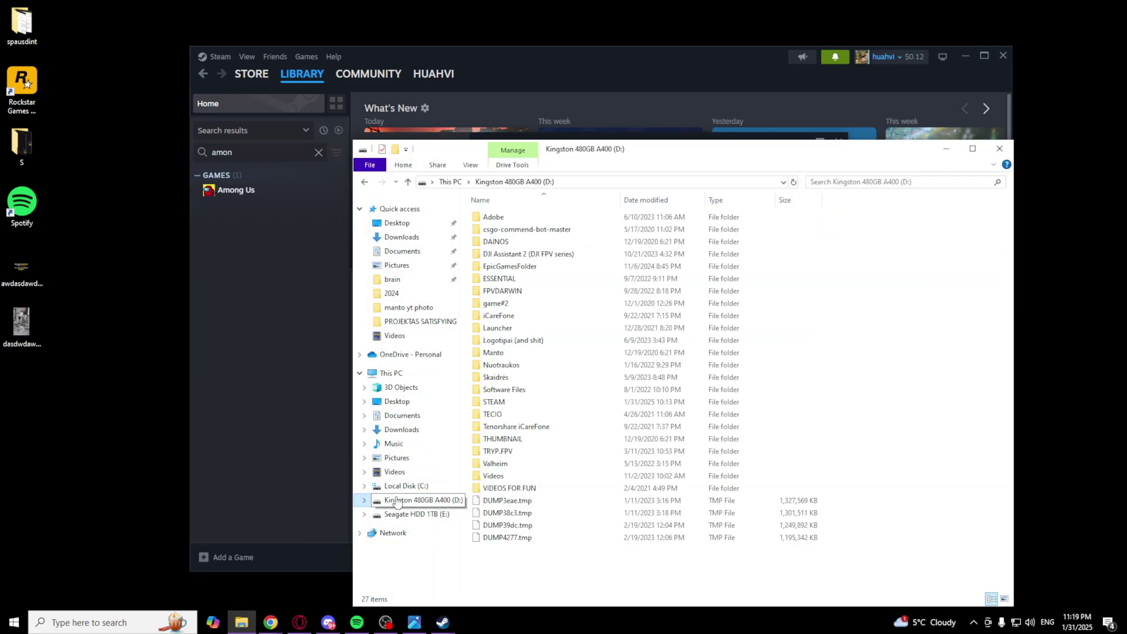
{"action": "double_click", "coordinate": [520, 267]}
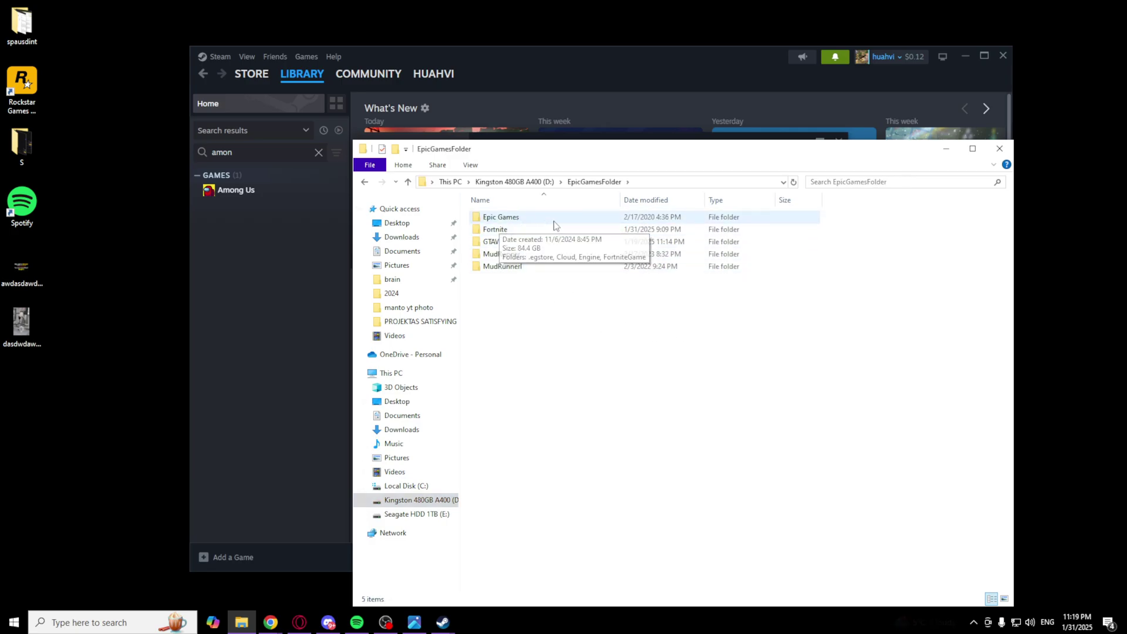
{"action": "double_click", "coordinate": [521, 242]}
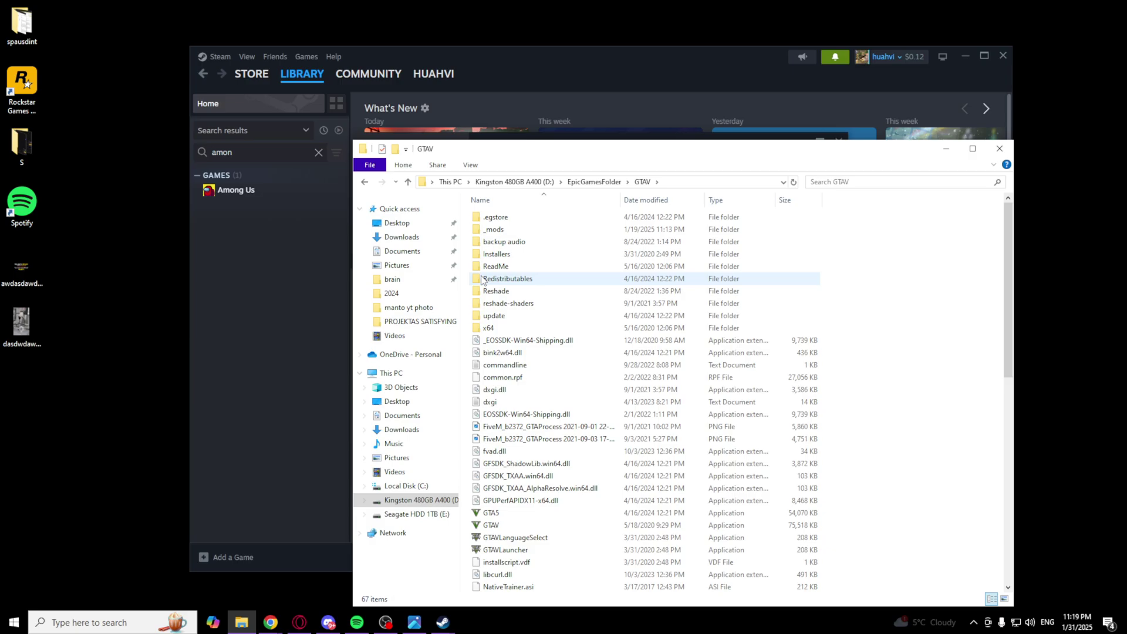
Set the GTAV application to run in compatibility mode for Windows 8 and confirm its properties
{"action": "scroll", "coordinate": [608, 257], "scroll_direction": "down", "scroll_amount": 5}
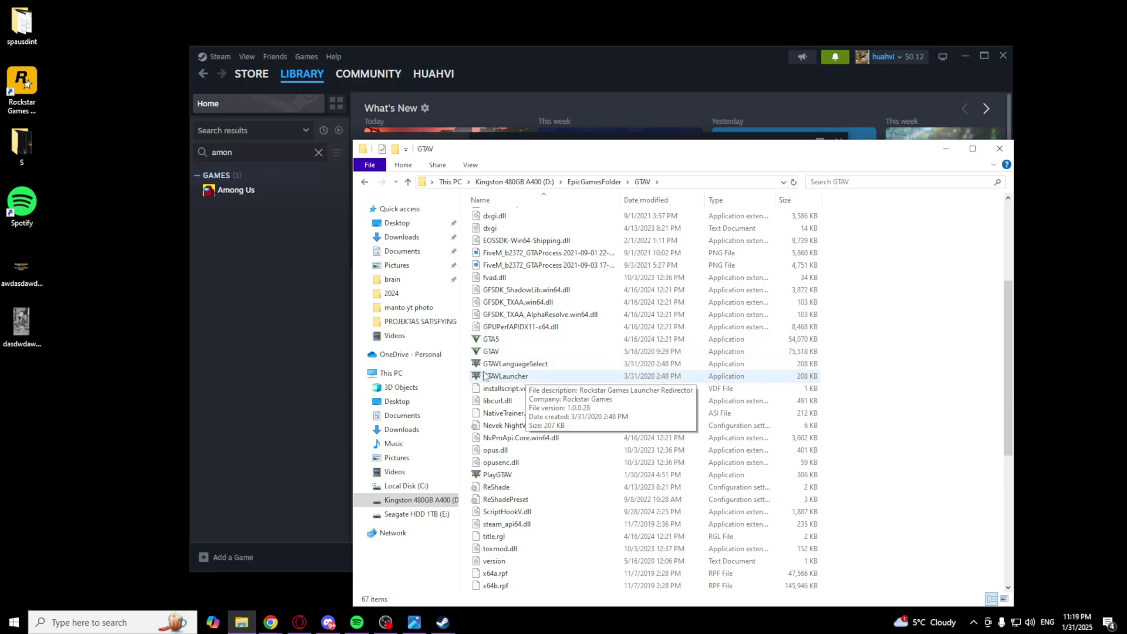
{"action": "left_click", "coordinate": [509, 352]}
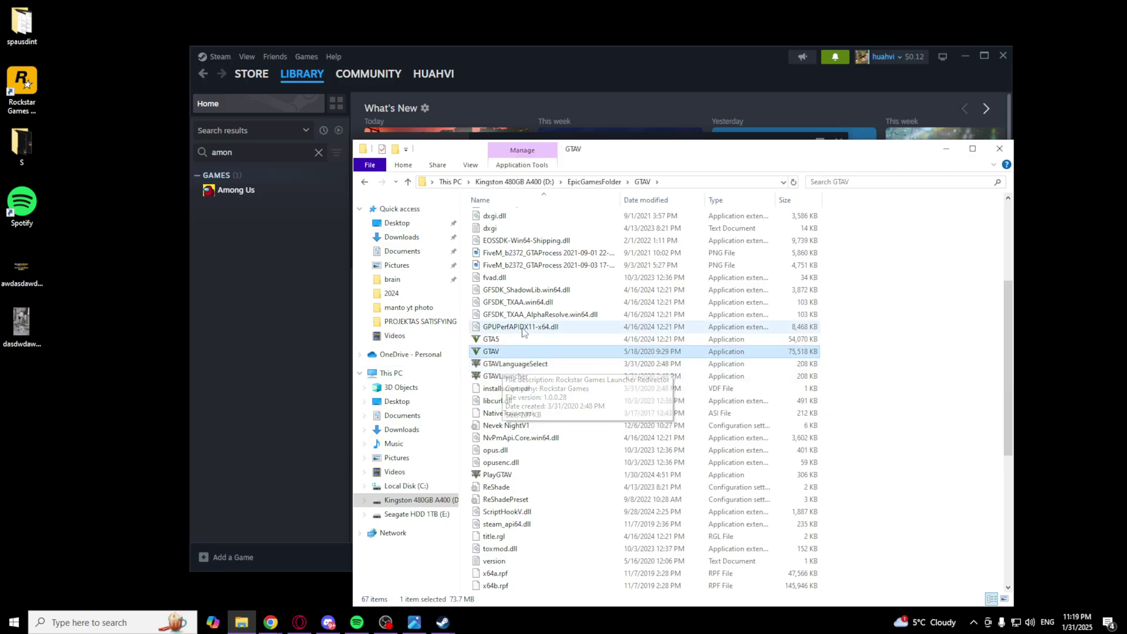
{"action": "right_click", "coordinate": [506, 356]}
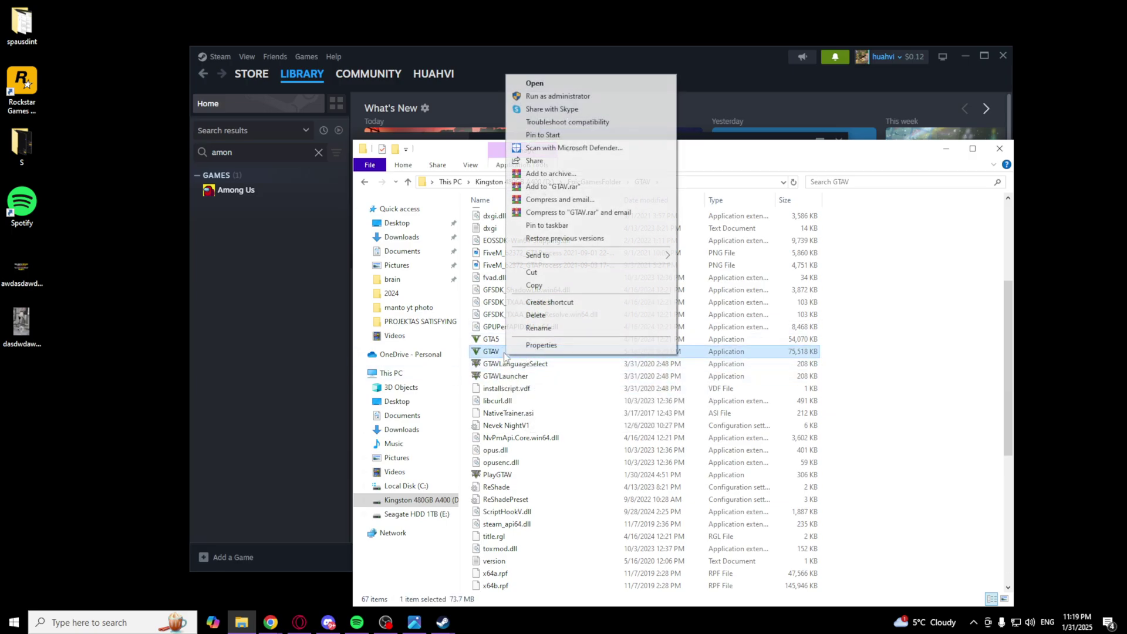
{"action": "left_click", "coordinate": [533, 346]}
{"action": "left_click", "coordinate": [590, 326]}
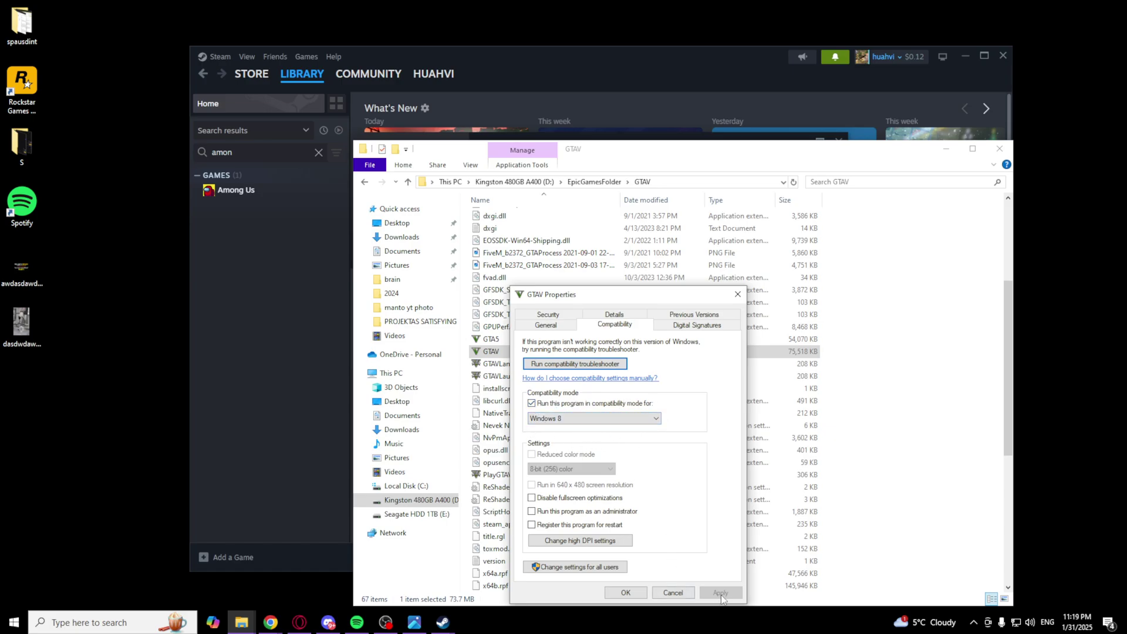
{"action": "left_click", "coordinate": [639, 593]}
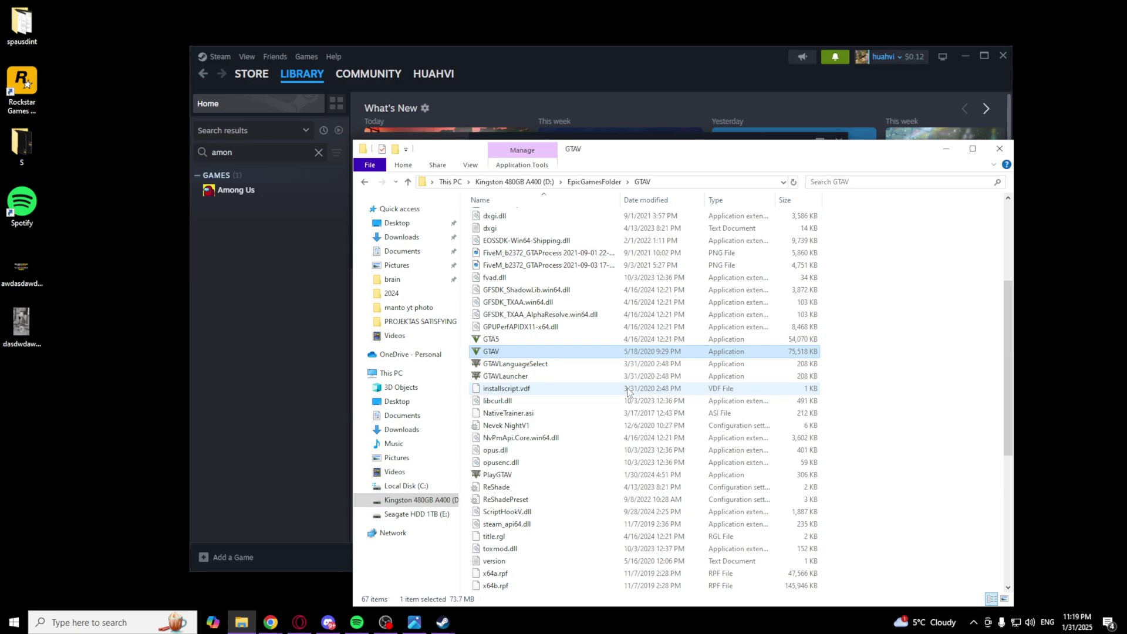
Set the GTA5 application to run in compatibility mode for Windows 8 and confirm its properties
{"action": "scroll", "coordinate": [622, 385], "scroll_direction": "down", "scroll_amount": 3}
{"action": "scroll", "coordinate": [537, 366], "scroll_direction": "down", "scroll_amount": 5}
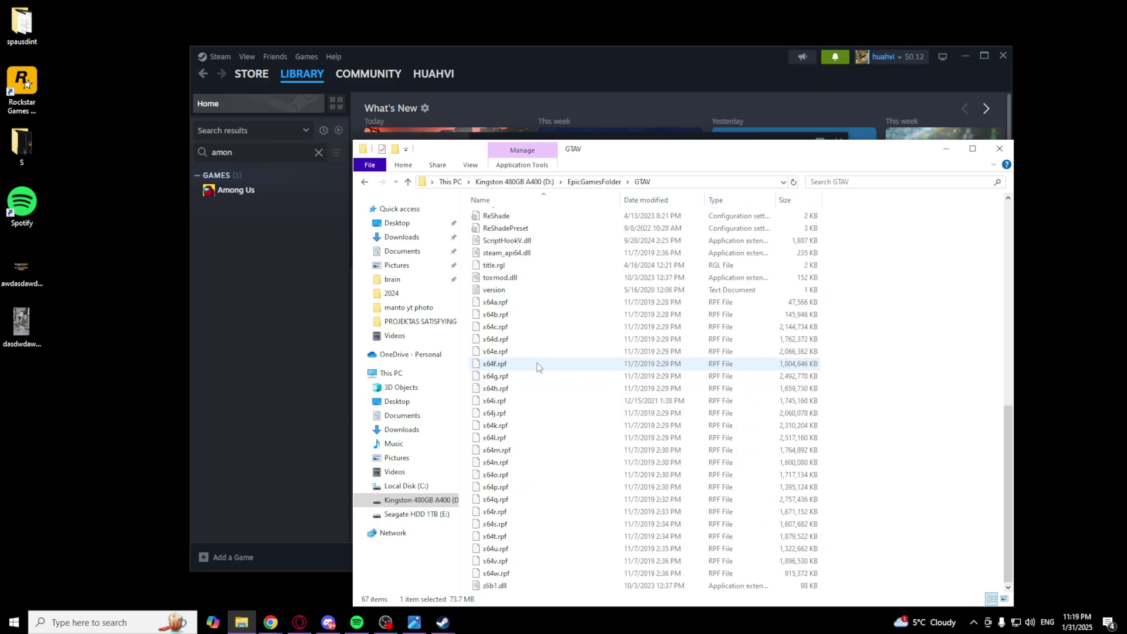
{"action": "scroll", "coordinate": [563, 381], "scroll_direction": "up", "scroll_amount": 12}
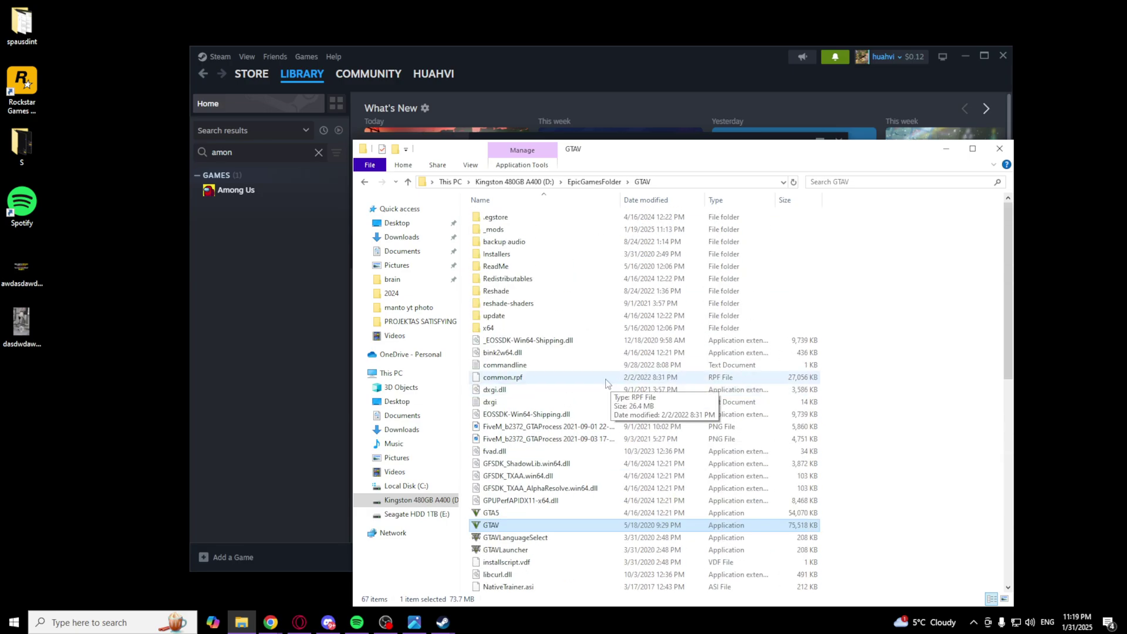
{"action": "scroll", "coordinate": [590, 381], "scroll_direction": "down", "scroll_amount": 2}
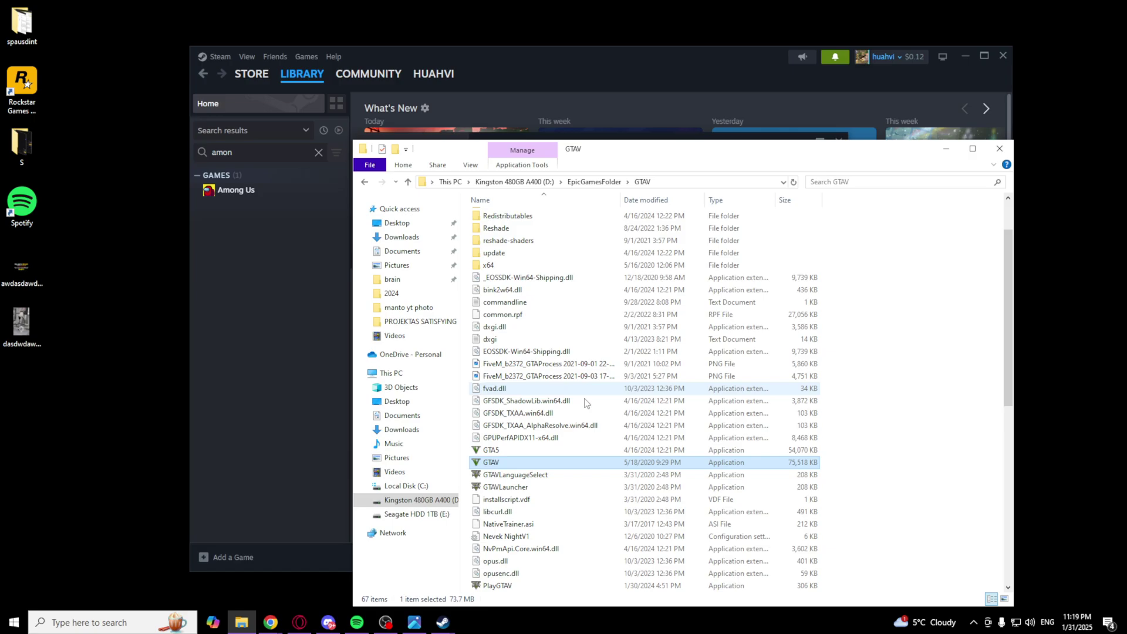
{"action": "left_click", "coordinate": [508, 450]}
{"action": "right_click", "coordinate": [510, 457]}
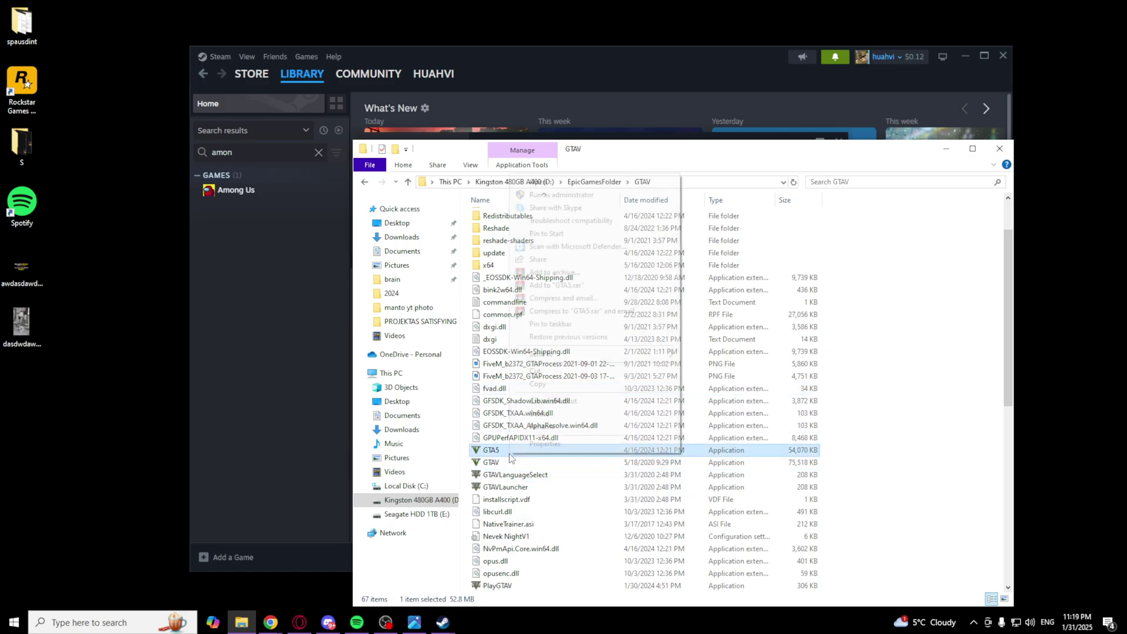
{"action": "left_click", "coordinate": [540, 445]}
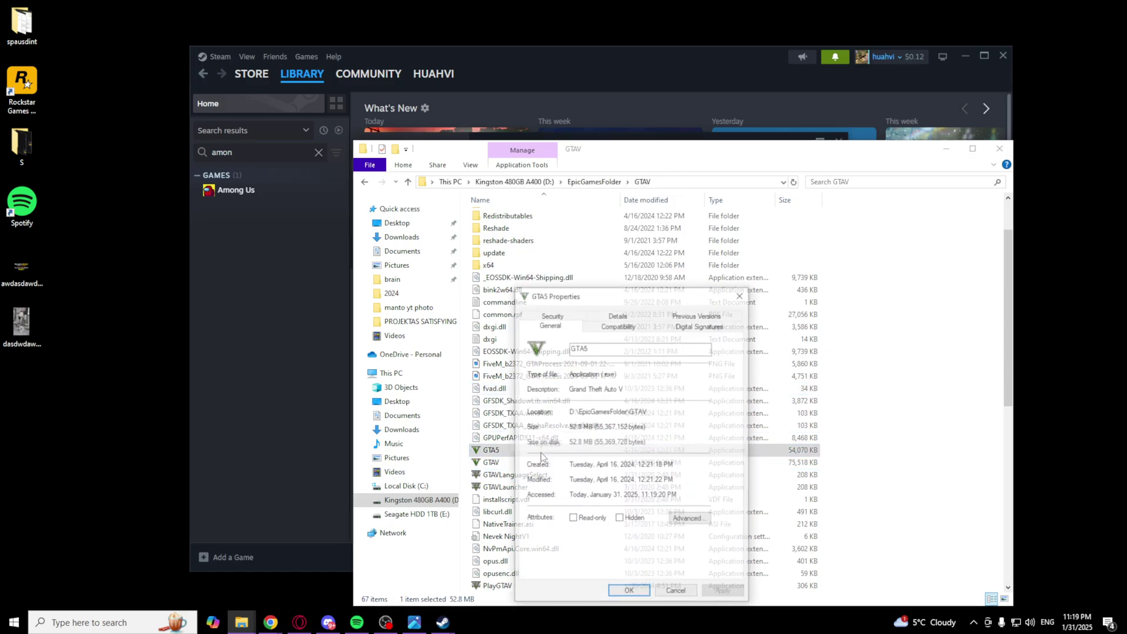
{"action": "left_click", "coordinate": [618, 324]}
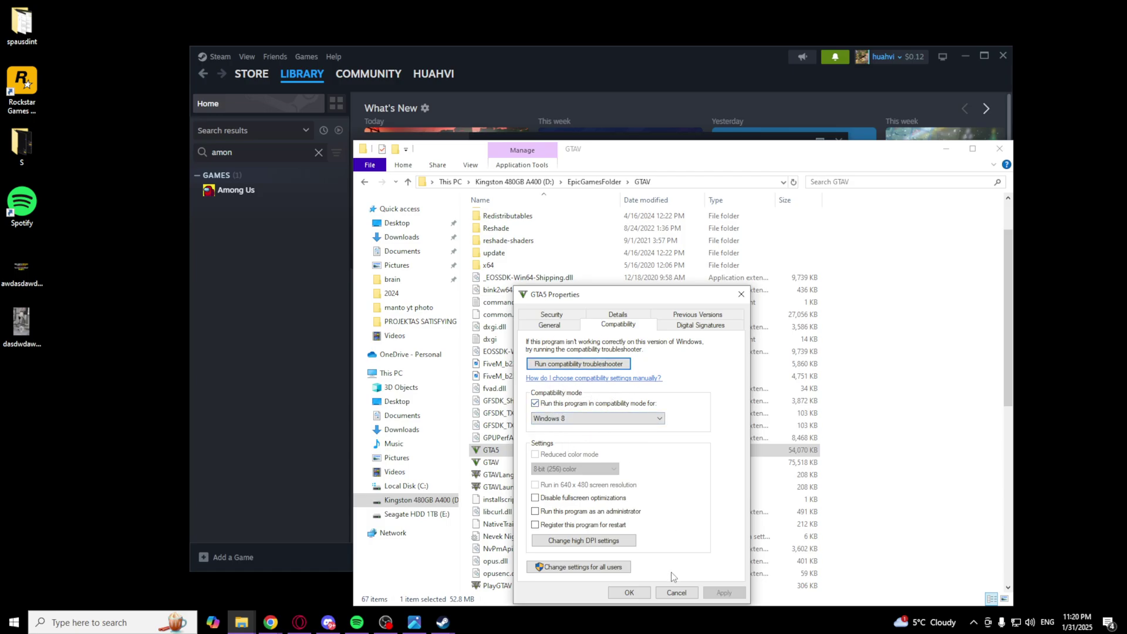
{"action": "left_click", "coordinate": [628, 592]}
Look through the GTAV folder and open its Installers subfolder
{"action": "scroll", "coordinate": [561, 383], "scroll_direction": "down", "scroll_amount": 2}
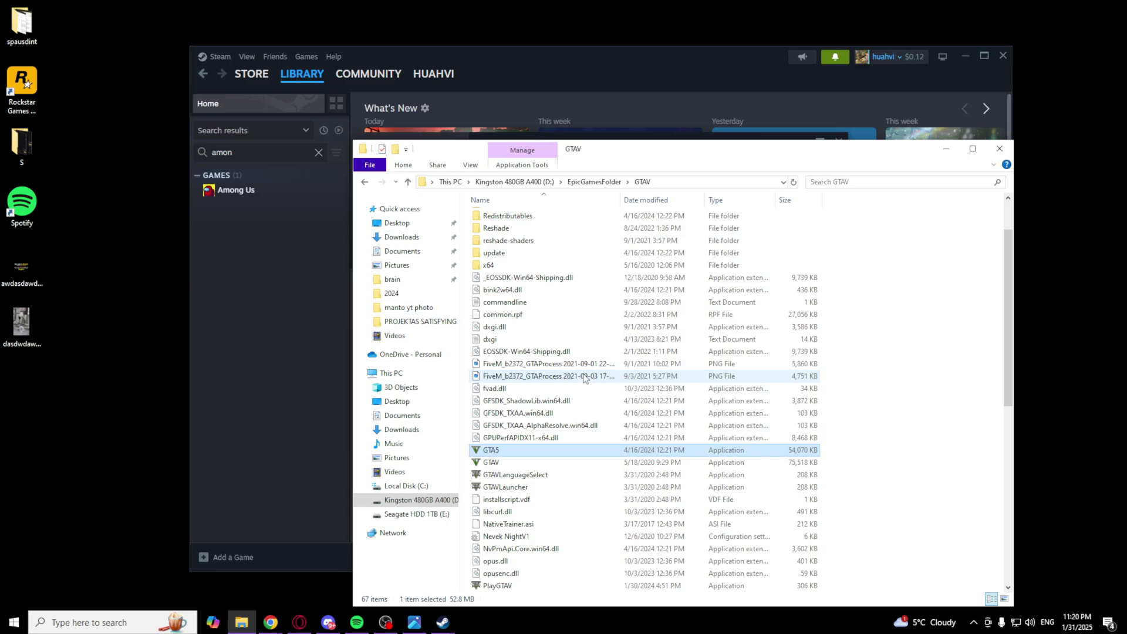
{"action": "scroll", "coordinate": [628, 391], "scroll_direction": "down", "scroll_amount": 5}
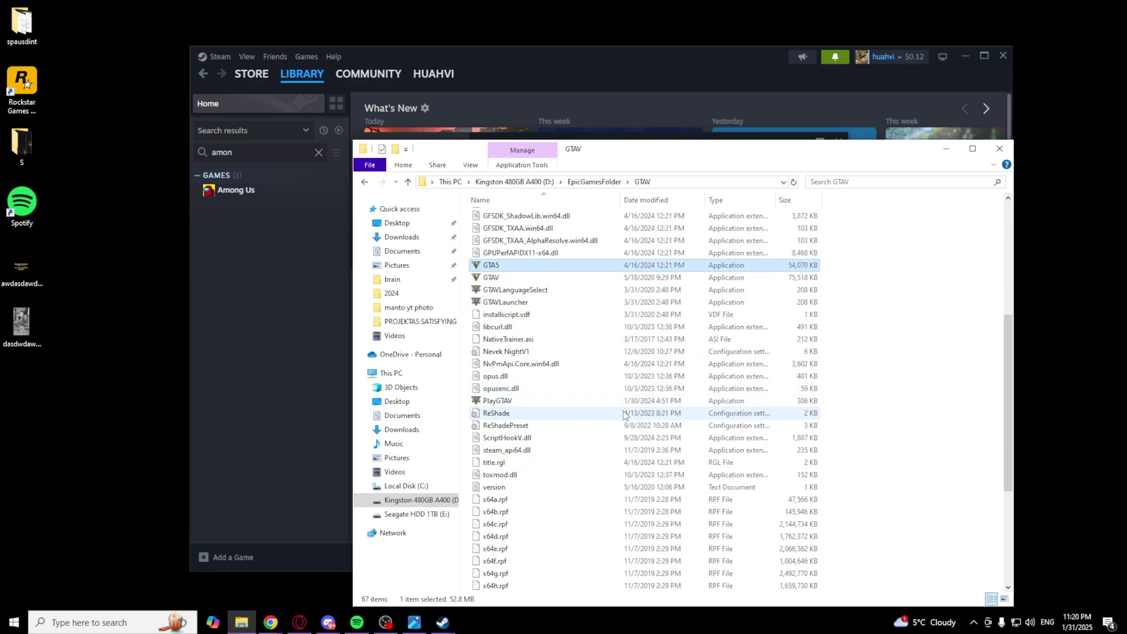
{"action": "scroll", "coordinate": [619, 425], "scroll_direction": "up", "scroll_amount": 9}
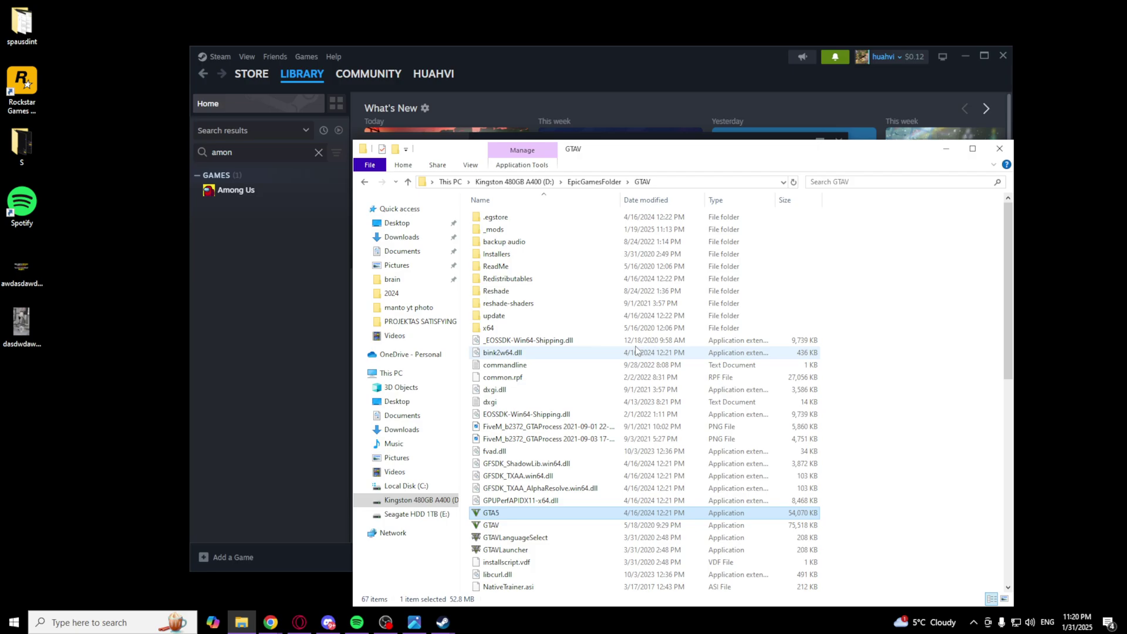
{"action": "double_click", "coordinate": [639, 259]}
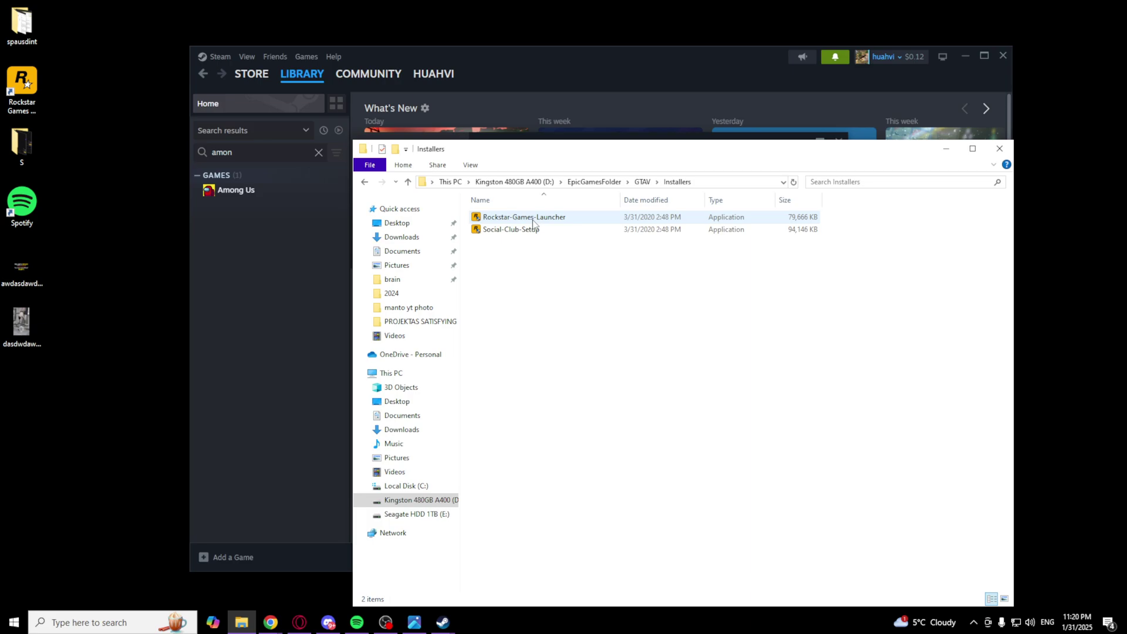
Enable compatibility mode for Windows 8 on the Rockstar-Games-Launcher application and apply the change
{"action": "right_click", "coordinate": [532, 220]}
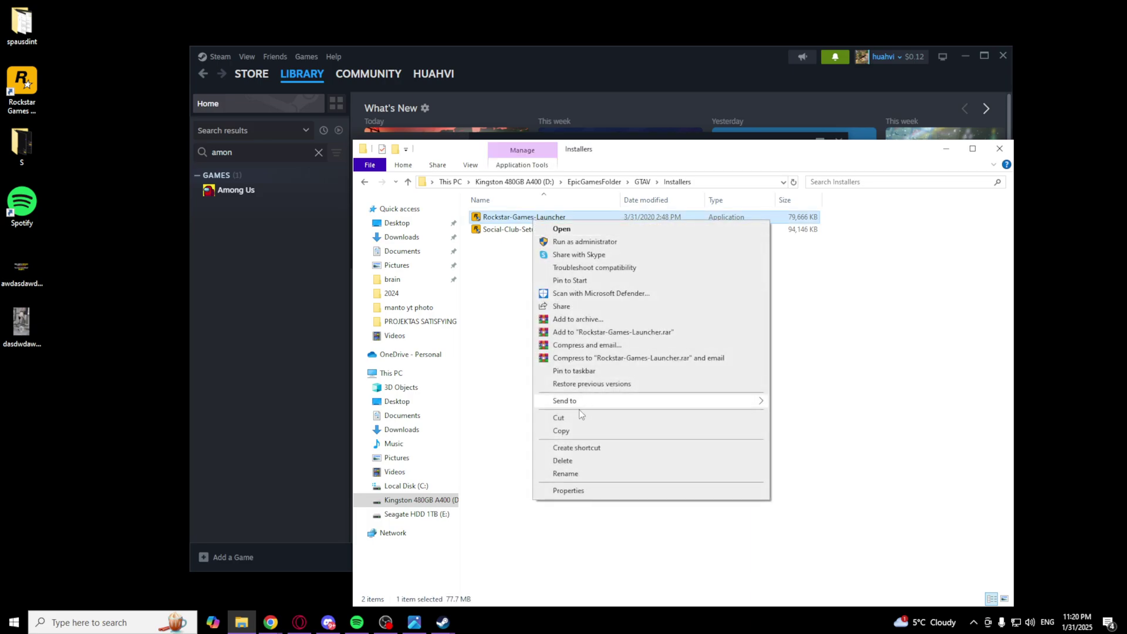
{"action": "left_click", "coordinate": [568, 490]}
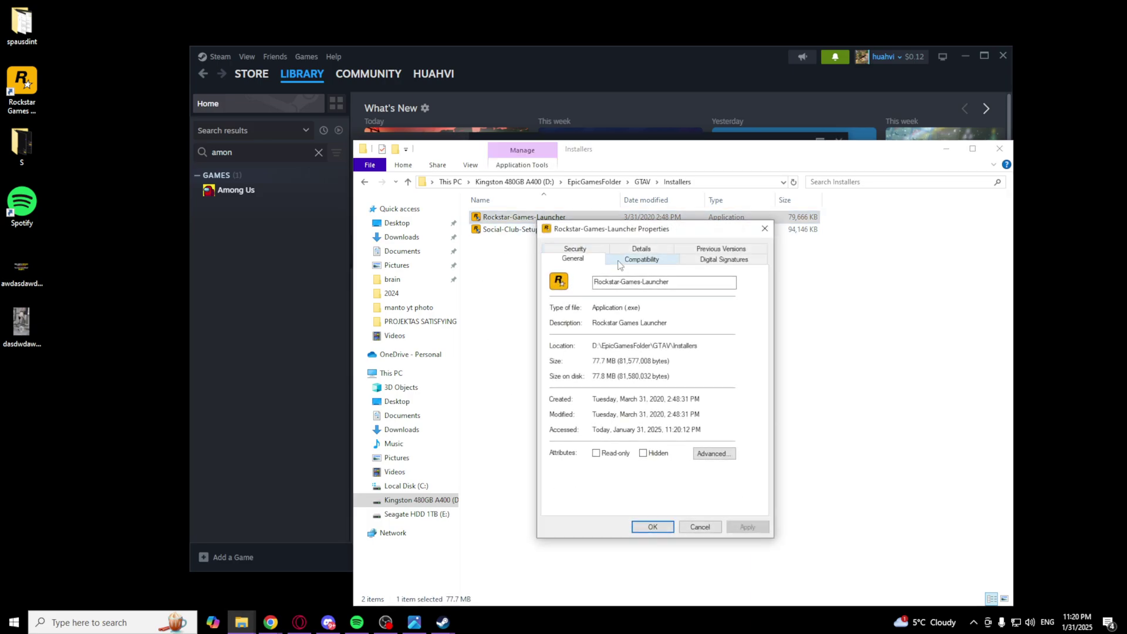
{"action": "left_click", "coordinate": [641, 258]}
{"action": "left_click", "coordinate": [557, 338]}
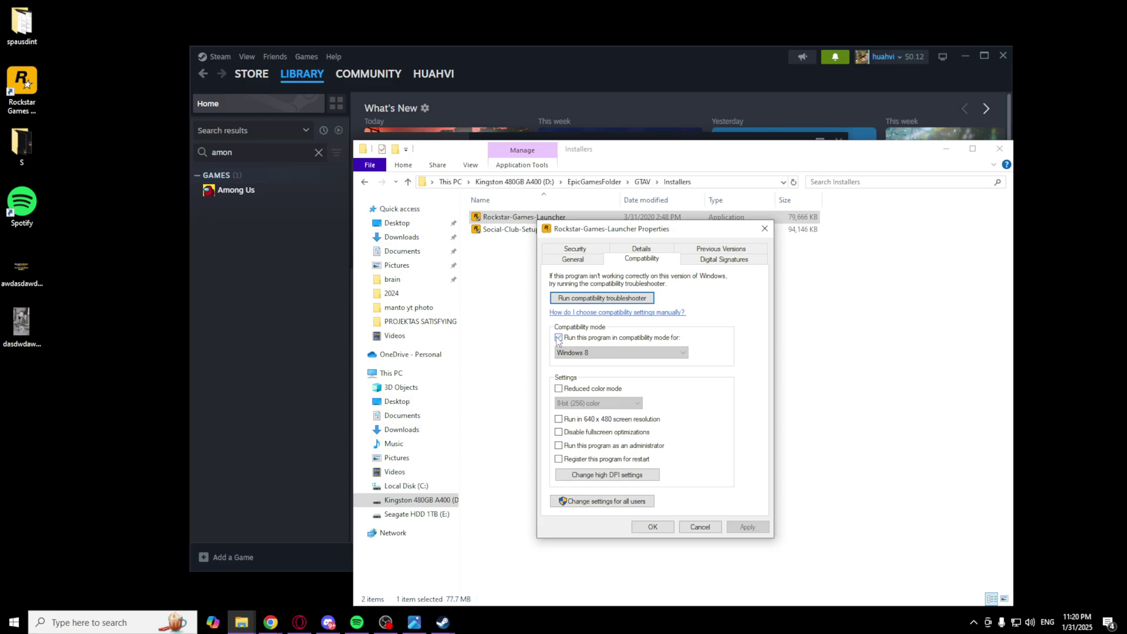
{"action": "left_click", "coordinate": [749, 528]}
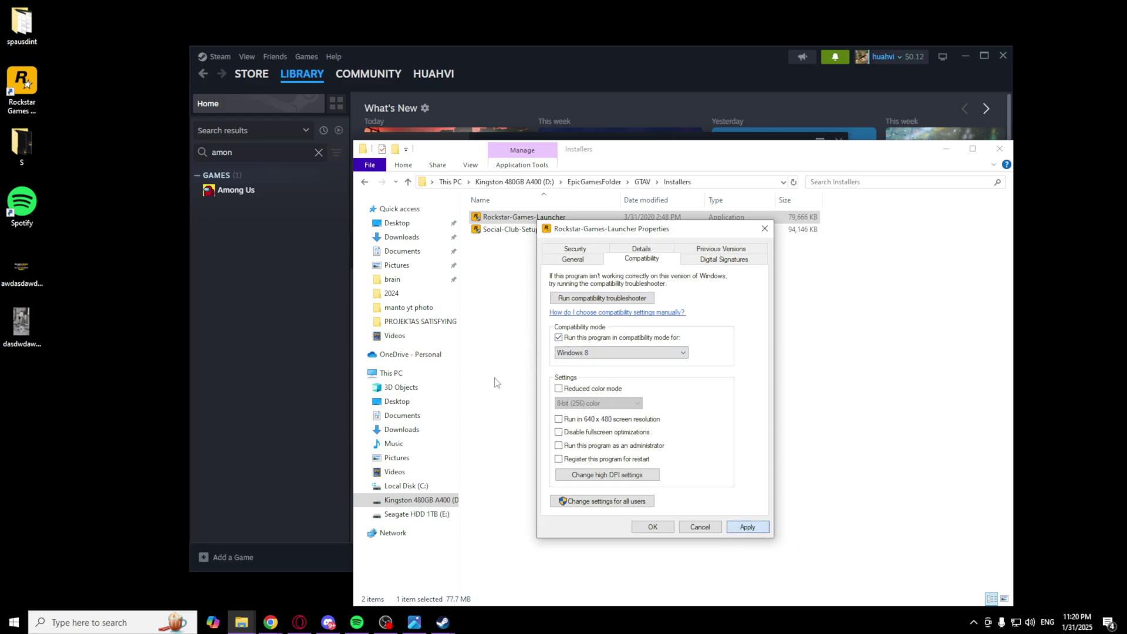
Confirm the Rockstar-Games-Launcher properties and close the Installers folder and the Among Us properties window
{"action": "left_click", "coordinate": [656, 529]}
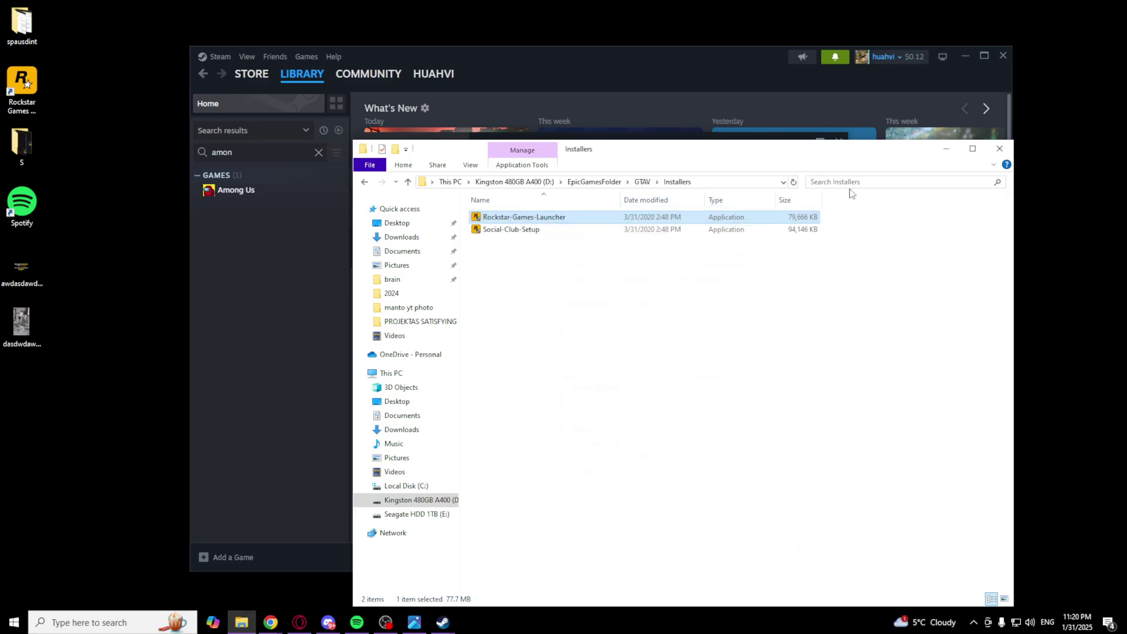
{"action": "left_click", "coordinate": [997, 150]}
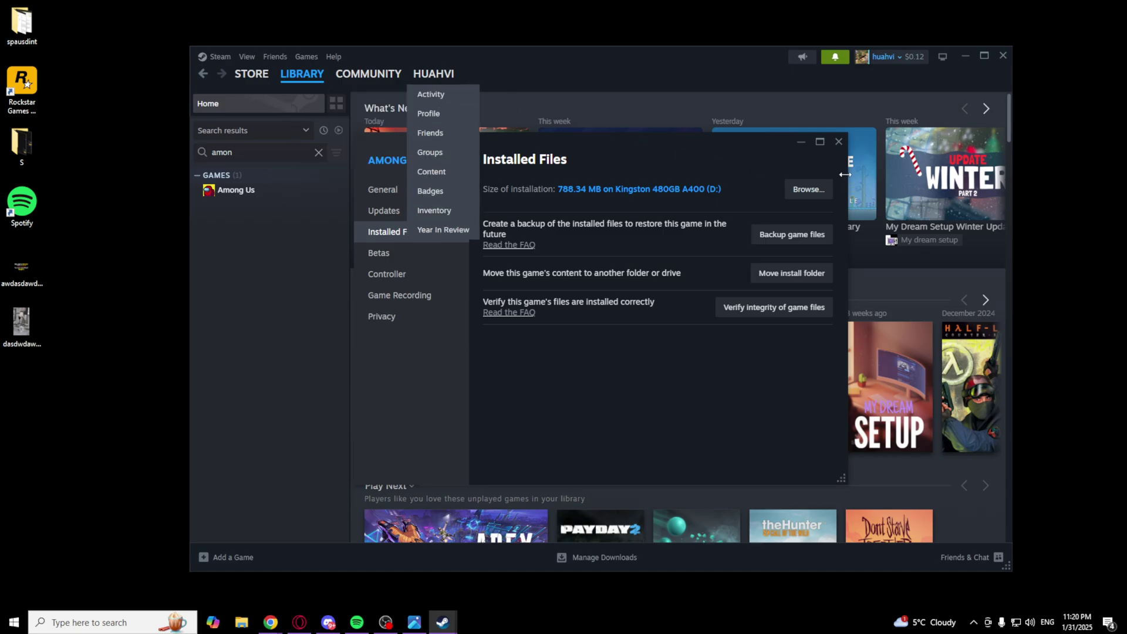
{"action": "left_click", "coordinate": [837, 142]}
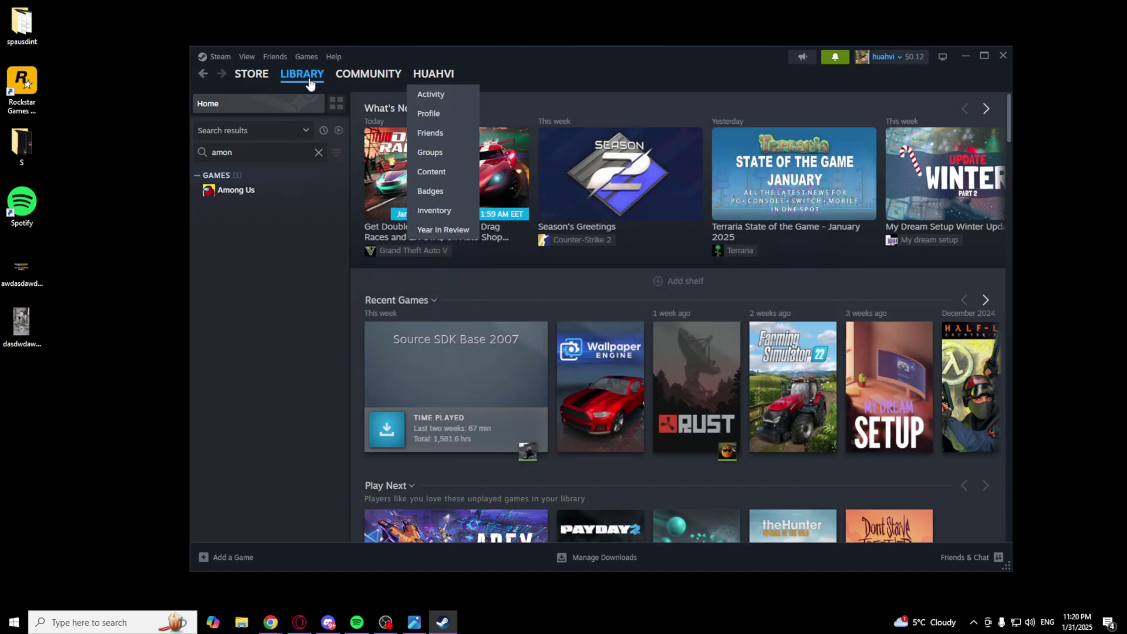
Examine Steam's Downloads settings, from the download region to the shader pre-caching options, and close the settings
{"action": "left_click", "coordinate": [231, 57]}
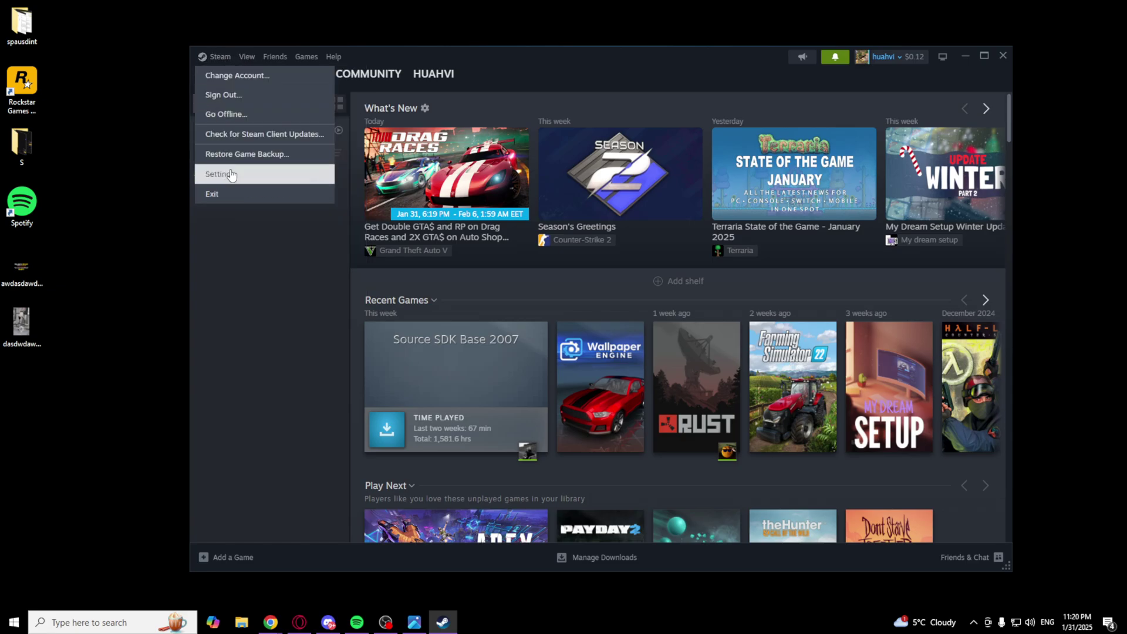
{"action": "left_click", "coordinate": [246, 174]}
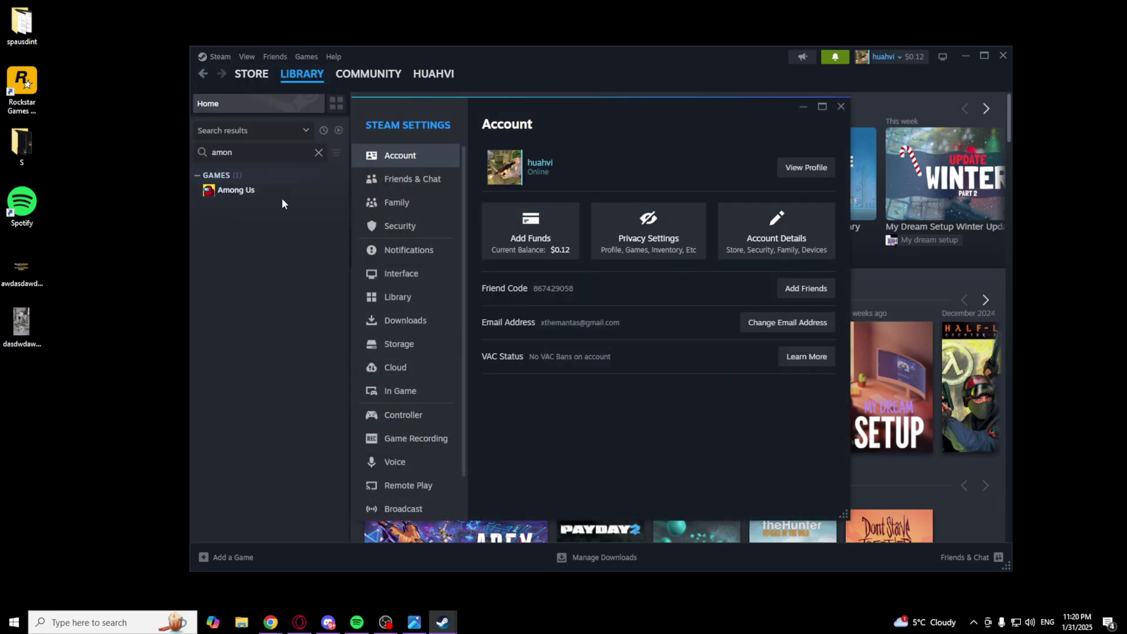
{"action": "left_click", "coordinate": [410, 321]}
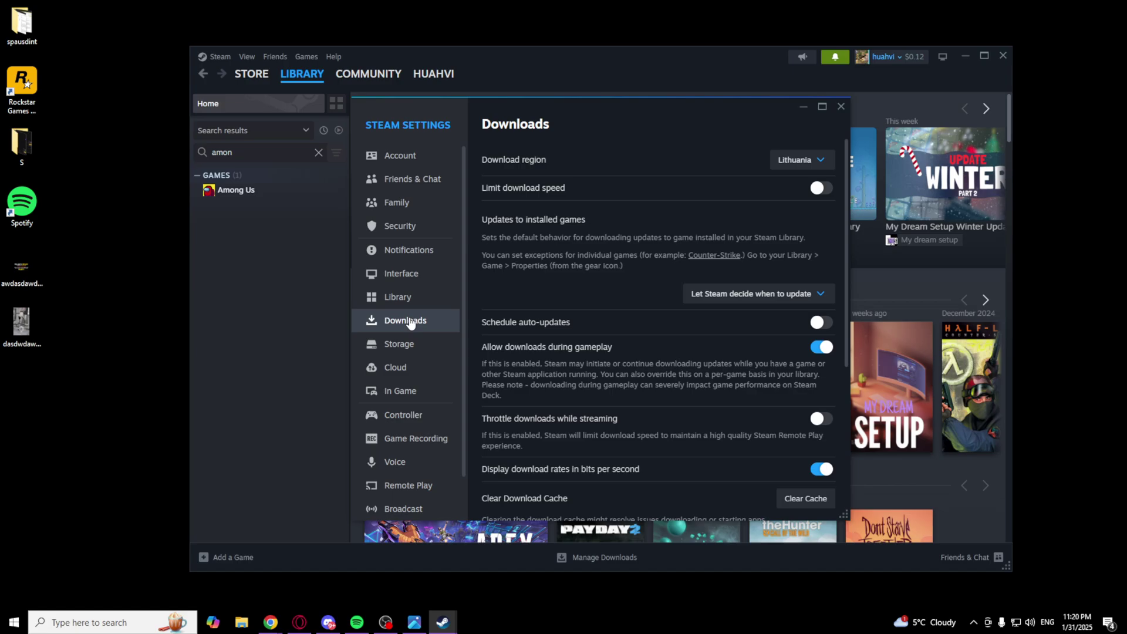
{"action": "scroll", "coordinate": [564, 317], "scroll_direction": "down", "scroll_amount": 2}
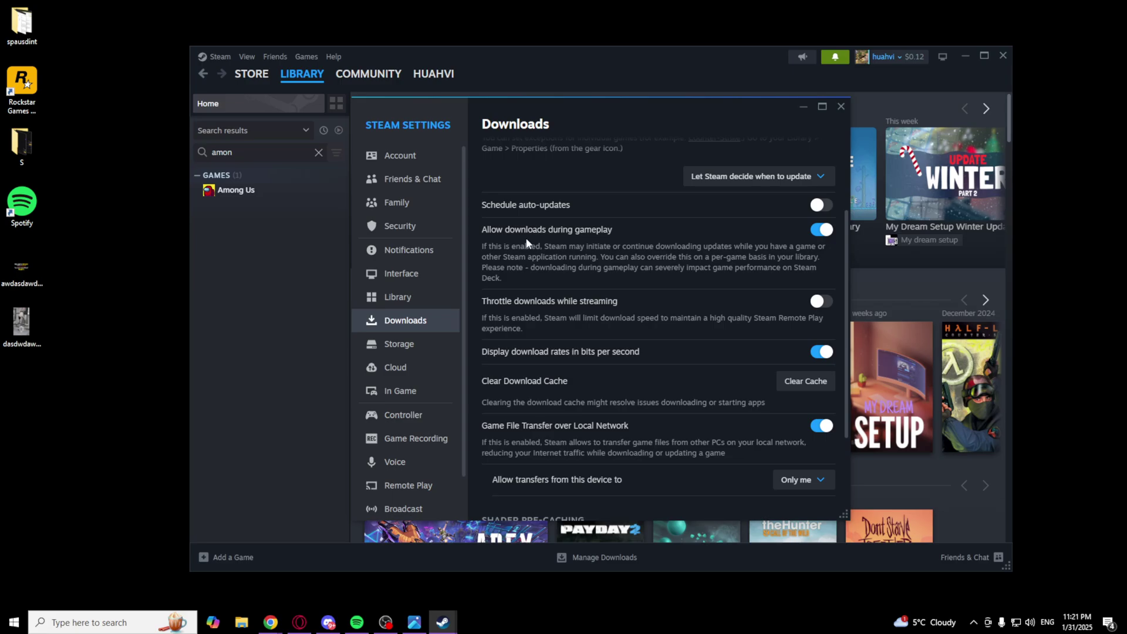
{"action": "scroll", "coordinate": [531, 201], "scroll_direction": "up", "scroll_amount": 2}
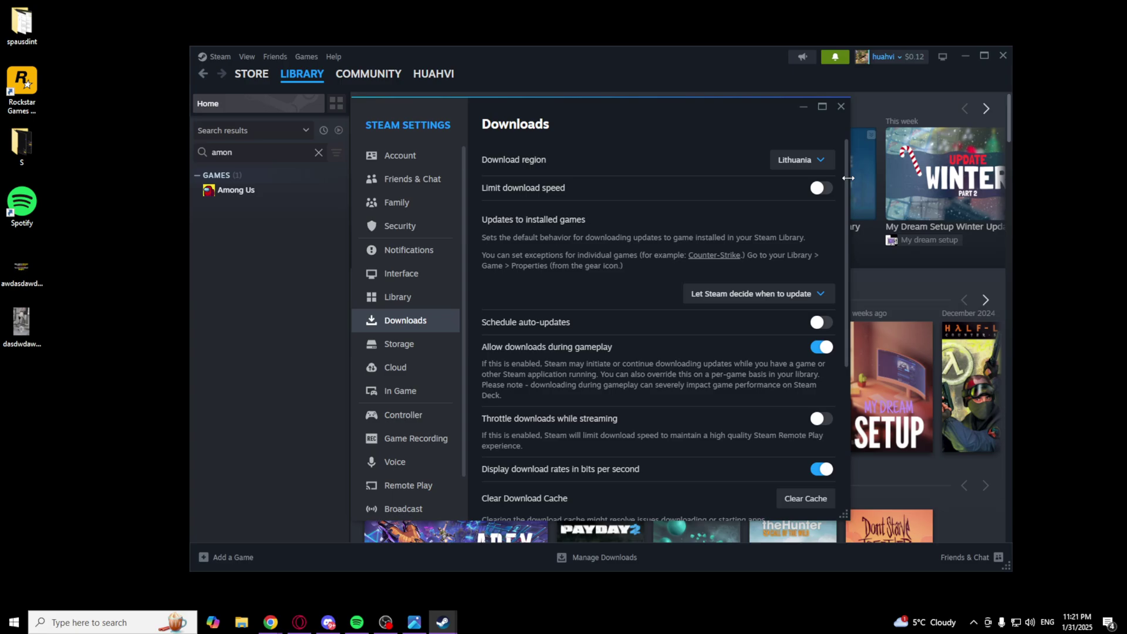
{"action": "left_click_drag", "start_coordinate": [847, 183], "coordinate": [842, 385]}
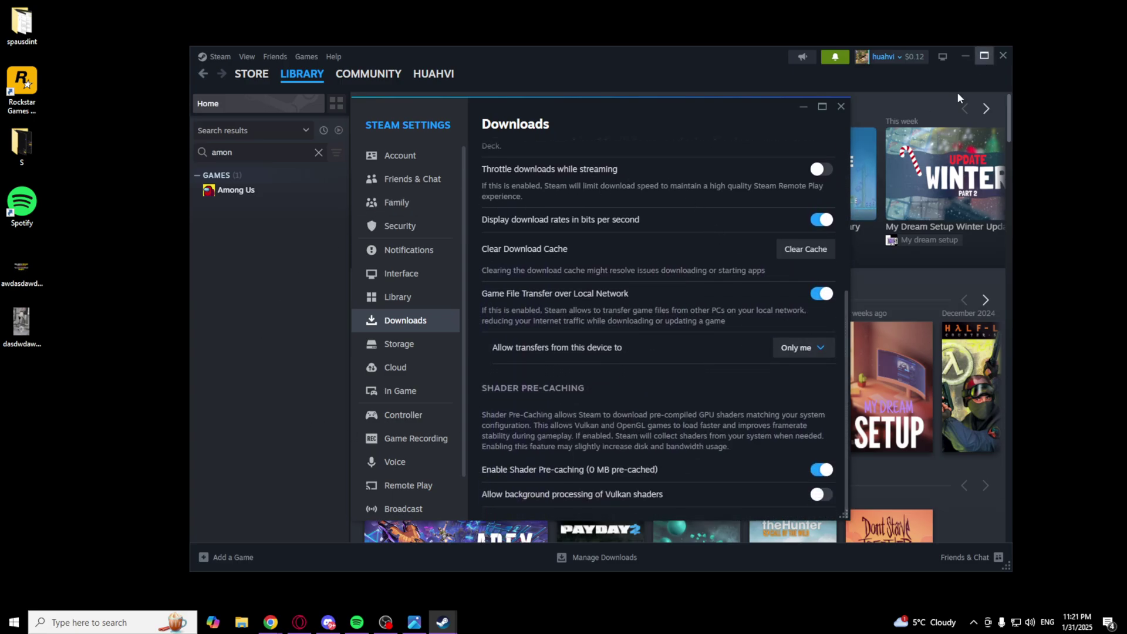
{"action": "left_click", "coordinate": [841, 108]}
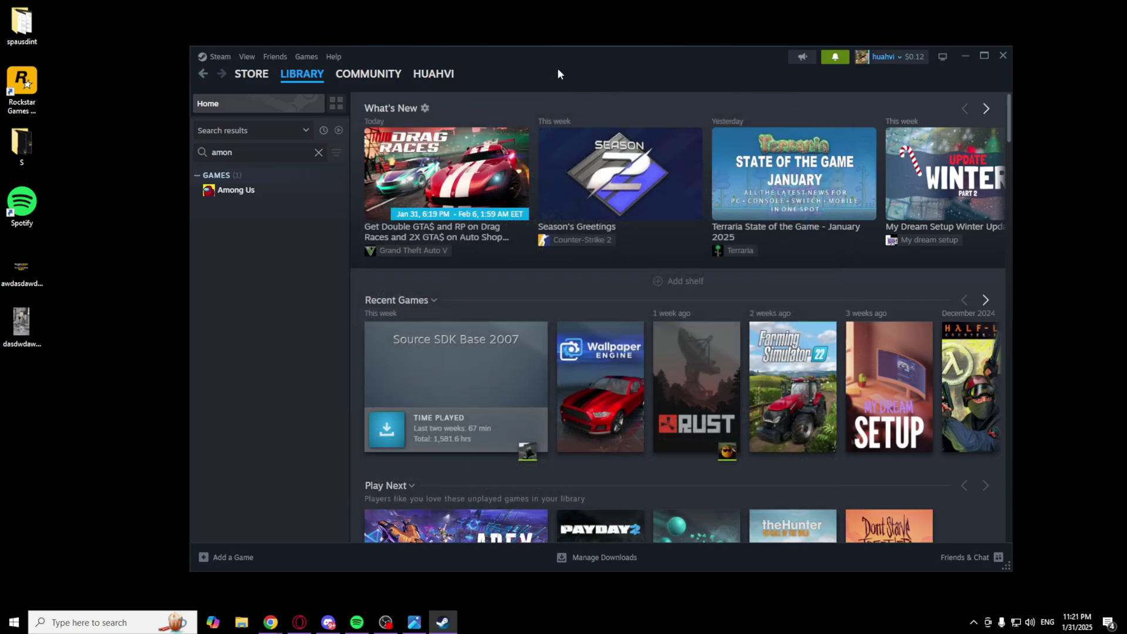
Make the library window wider and taller and shift it slightly upward on the desktop
{"action": "mouse_move", "coordinate": [558, 68]}
{"action": "left_mouse_down"}
{"action": "mouse_move", "coordinate": [576, 76]}
{"action": "mouse_move", "coordinate": [553, 67]}
{"action": "left_mouse_up"}
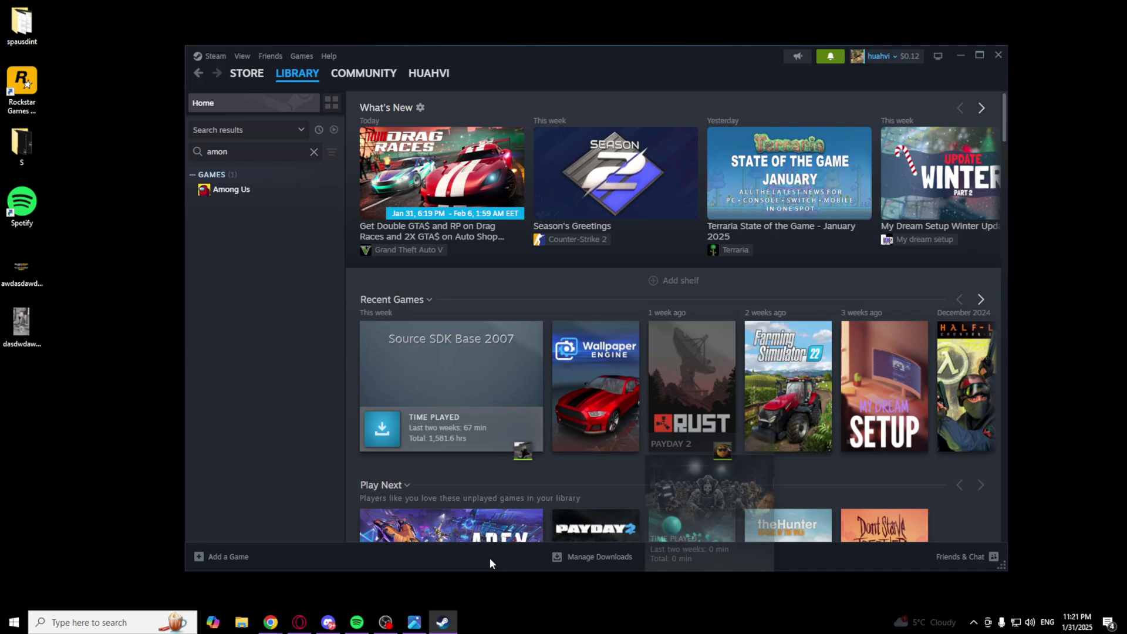
{"action": "left_click_drag", "start_coordinate": [186, 511], "coordinate": [154, 473]}
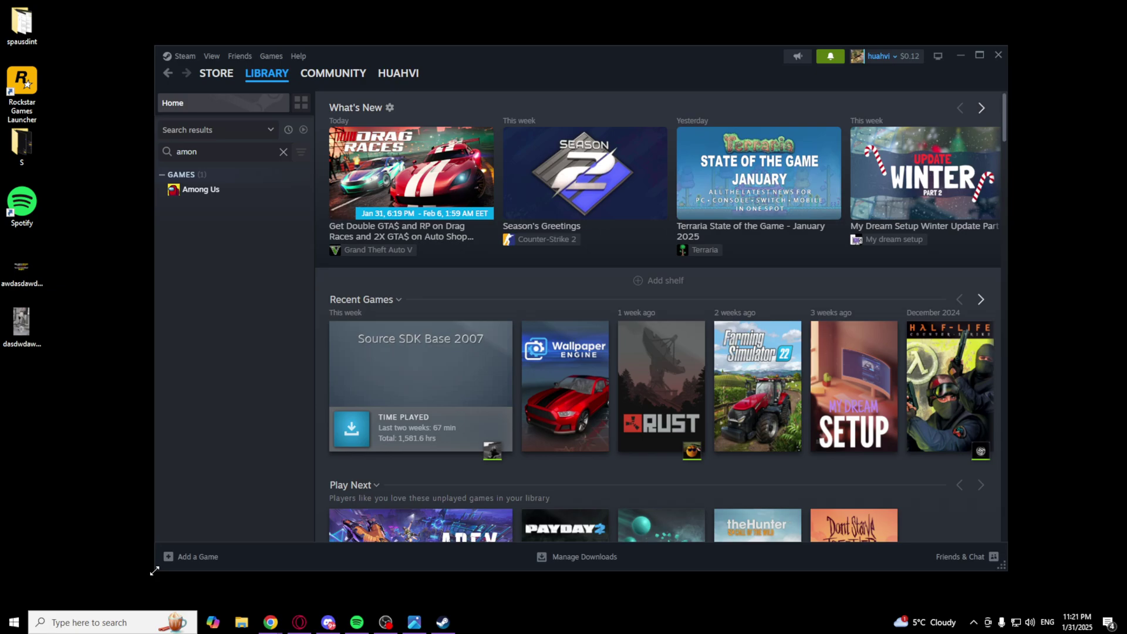
{"action": "left_click_drag", "start_coordinate": [154, 571], "coordinate": [138, 600]}
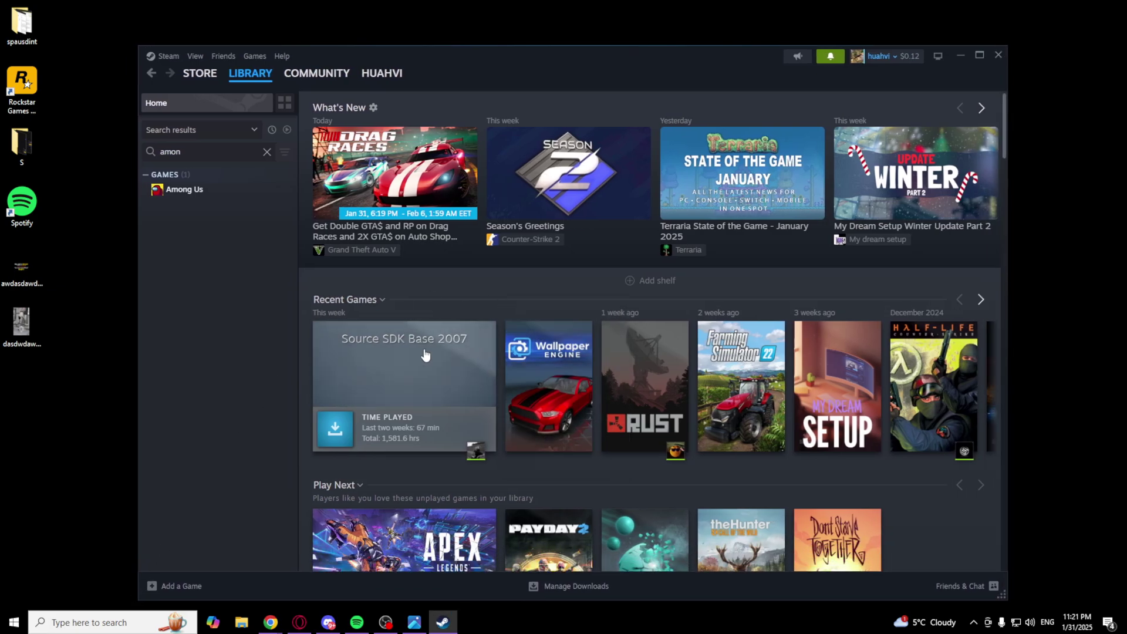
{"action": "mouse_move", "coordinate": [456, 71]}
{"action": "left_mouse_down"}
{"action": "mouse_move", "coordinate": [464, 46]}
{"action": "mouse_move", "coordinate": [461, 59]}
{"action": "left_mouse_up"}
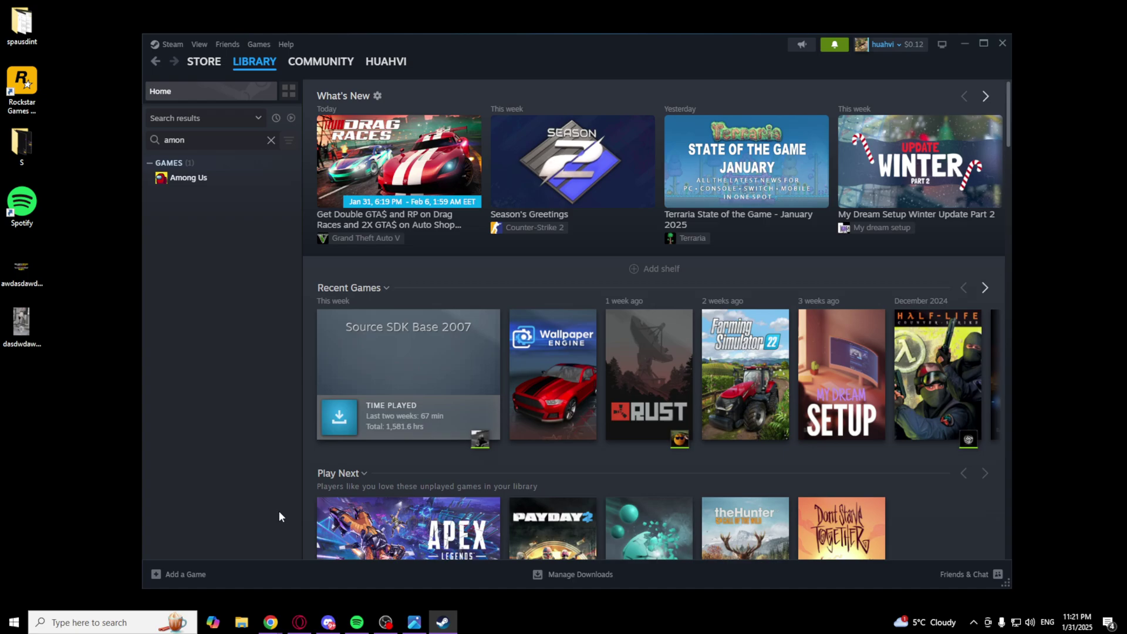